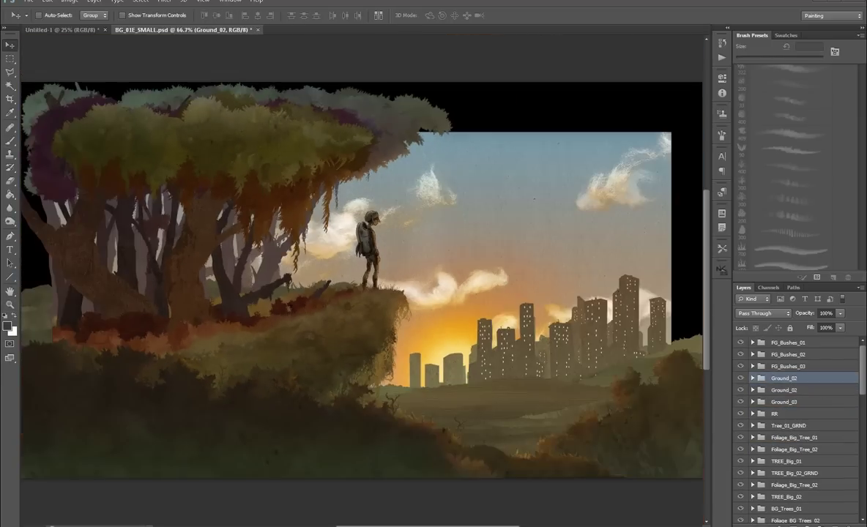
- Expand the Ground_02 groups and check the painting's image size
{"action": "left_click", "coordinate": [752, 378]}
{"action": "left_click", "coordinate": [783, 414]}
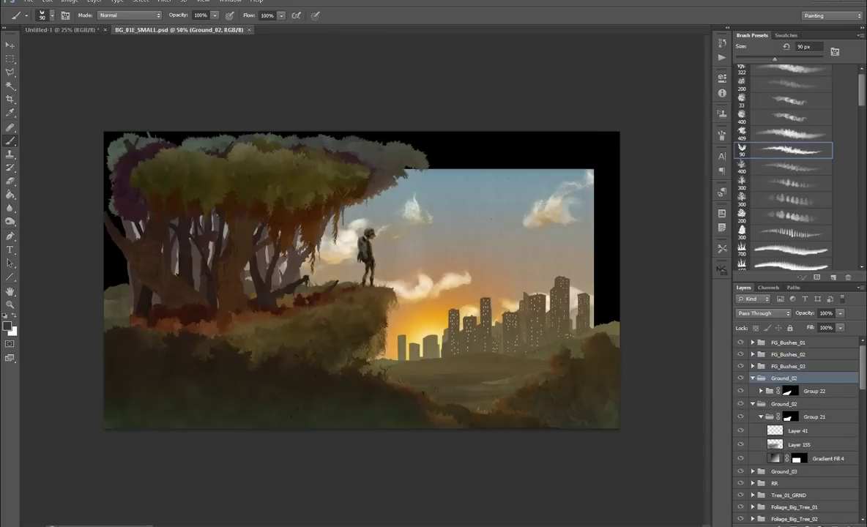
{"action": "key", "text": "ctrl+plus"}
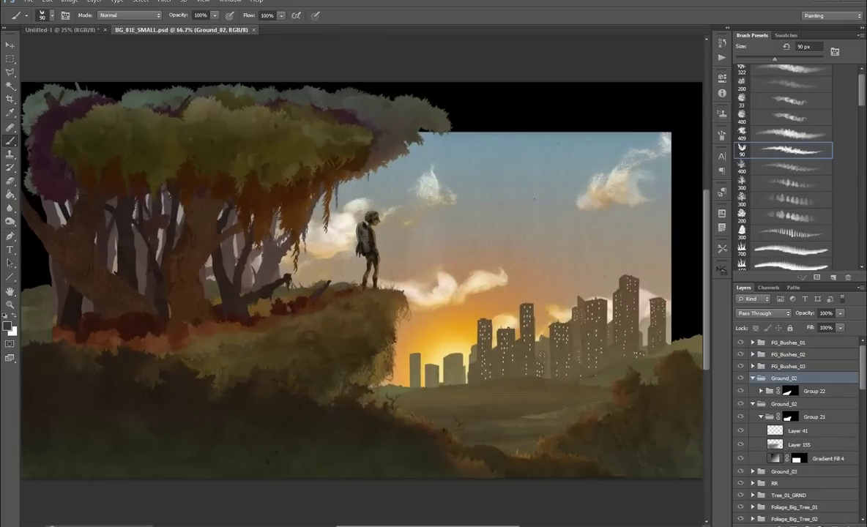
{"action": "left_click", "coordinate": [69, 2]}
{"action": "left_click", "coordinate": [73, 66]}
- Zoom in on the cliff base, then return to a 100% view
{"action": "key", "text": "z"}
{"action": "left_click", "coordinate": [364, 441]}
{"action": "left_click", "coordinate": [364, 441]}
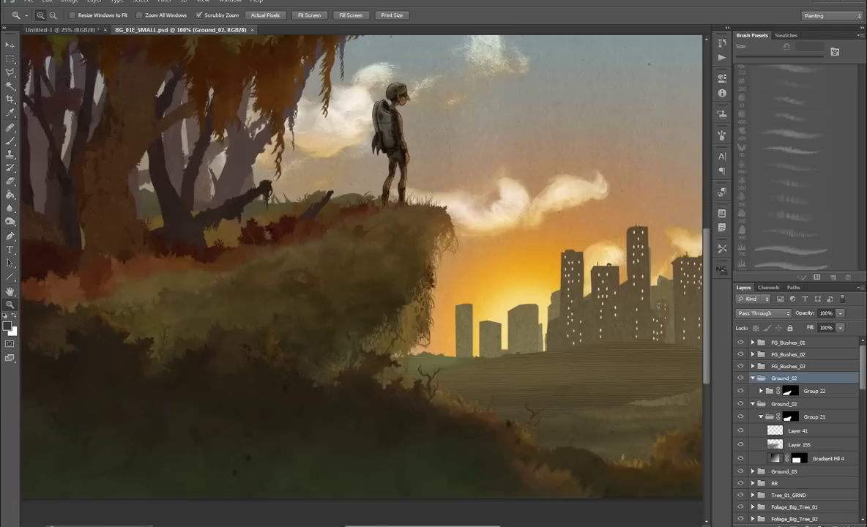
{"action": "scroll", "coordinate": [711, 354], "scroll_direction": "up", "scroll_amount": 10}
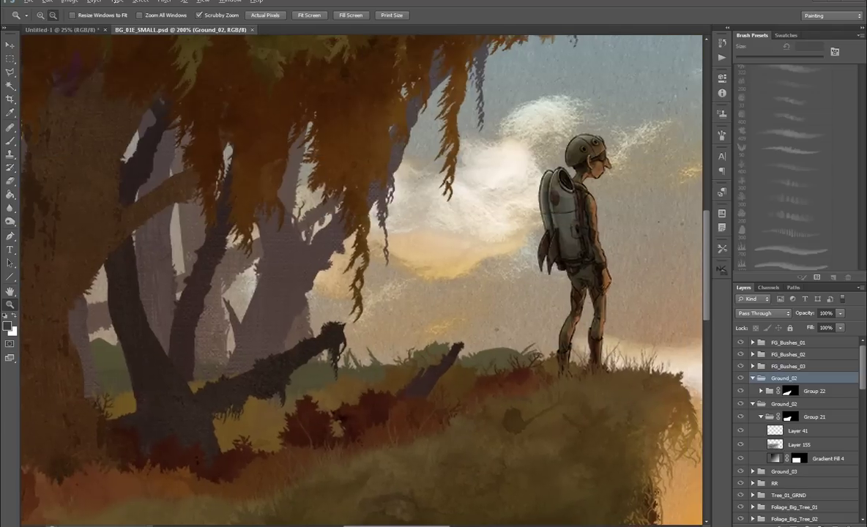
{"action": "key", "text": "ctrl+minus"}
{"action": "scroll", "coordinate": [798, 425], "scroll_direction": "down", "scroll_amount": 5}
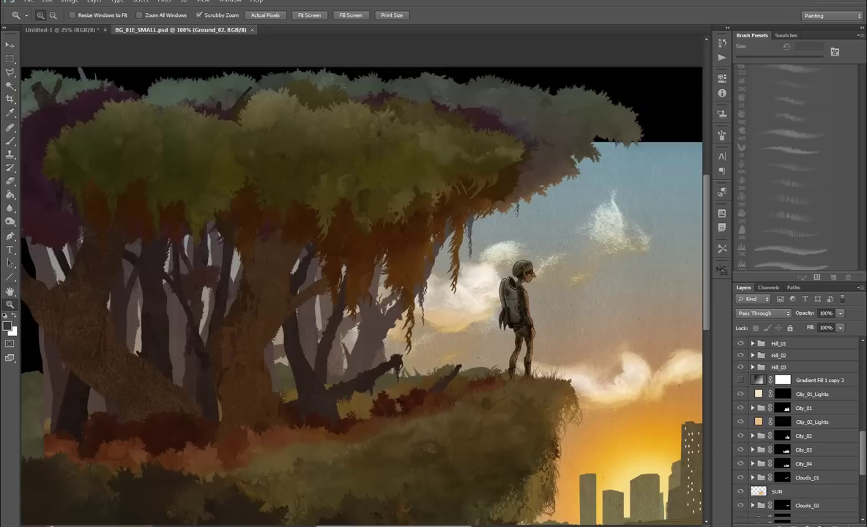
{"action": "scroll", "coordinate": [798, 425], "scroll_direction": "up", "scroll_amount": 5}
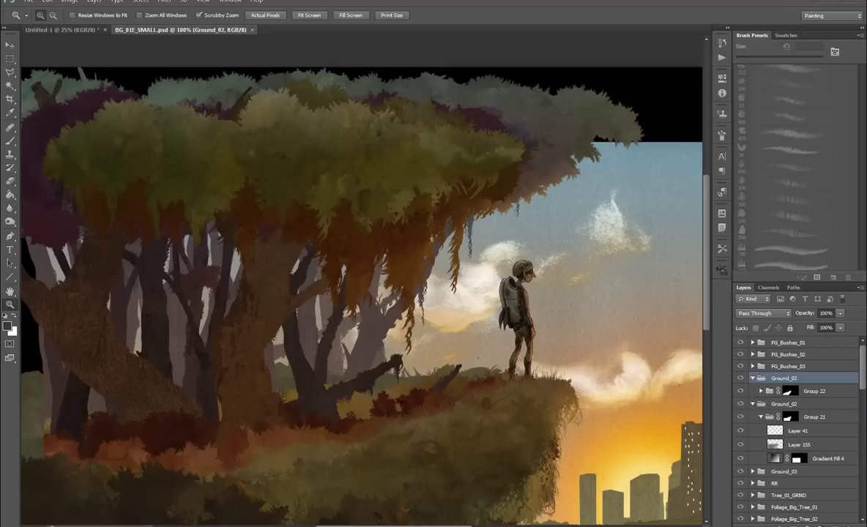
{"action": "left_click_drag", "start_coordinate": [362, 293], "coordinate": [227, 256]}
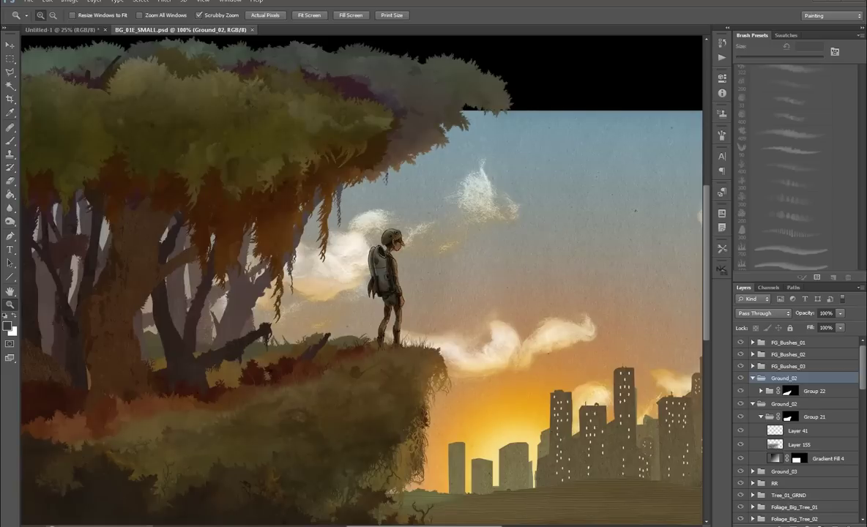
- Expand Group 22 and nudge the Layer 129 cliff texture two steps right
{"action": "left_click", "coordinate": [761, 391]}
{"action": "left_click", "coordinate": [798, 405]}
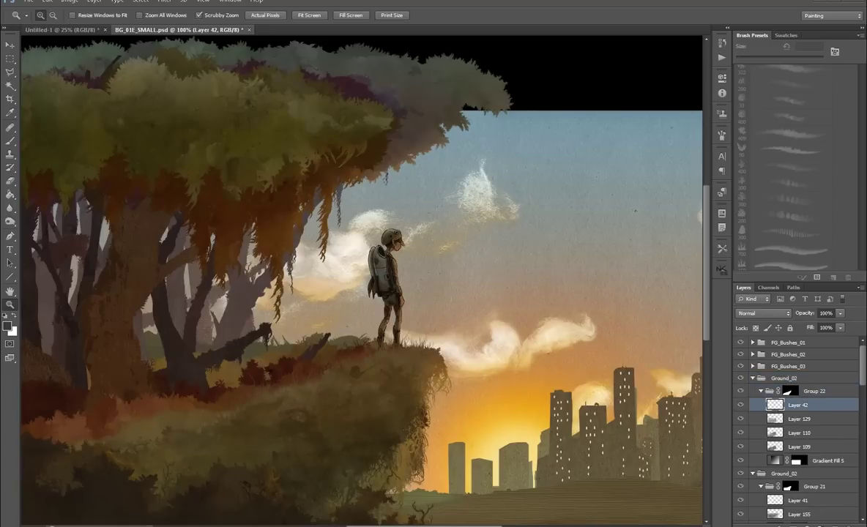
{"action": "key", "text": "ctrl+comma"}
{"action": "key", "text": "ctrl+comma"}
{"action": "left_click", "coordinate": [798, 419]}
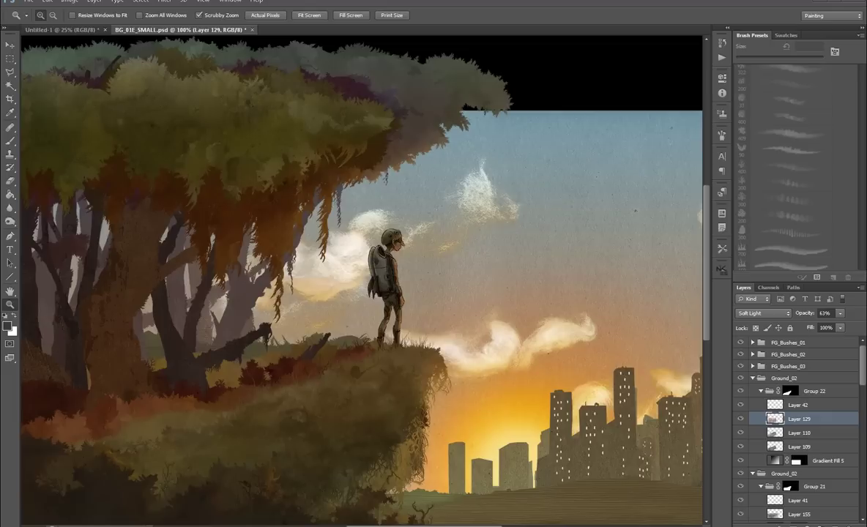
{"action": "key", "text": "v"}
{"action": "key", "text": "Right"}
{"action": "key", "text": "Right"}
{"action": "key", "text": "Right"}
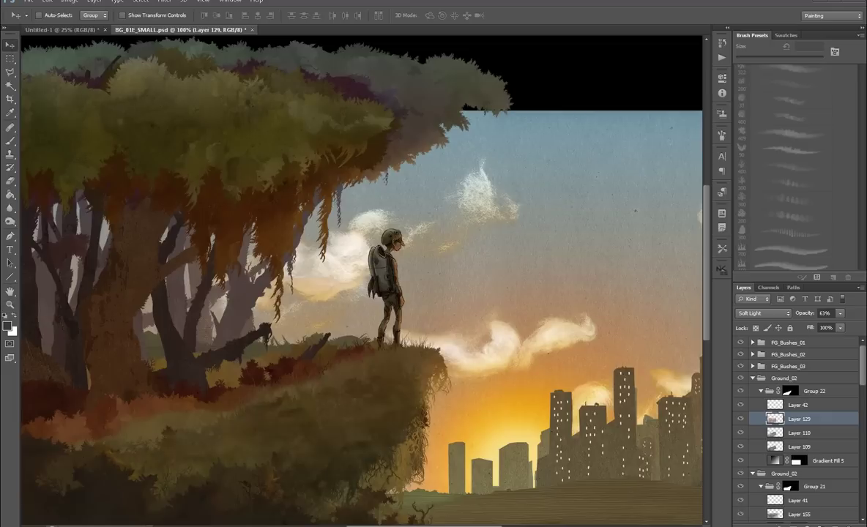
{"action": "key", "text": "Right"}
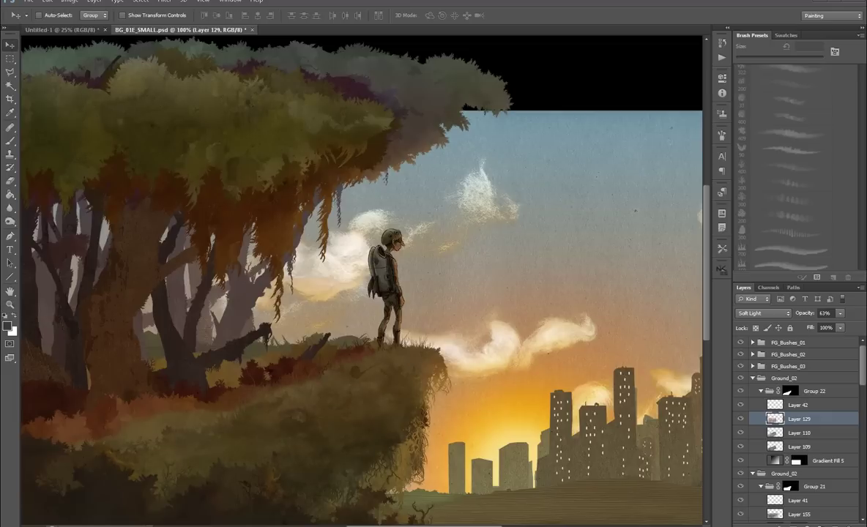
- Toggle Layer 110 off and on, zoom out, and collapse Ground_02
{"action": "left_click", "coordinate": [740, 432]}
{"action": "left_click", "coordinate": [740, 432]}
{"action": "key", "text": "ctrl+minus"}
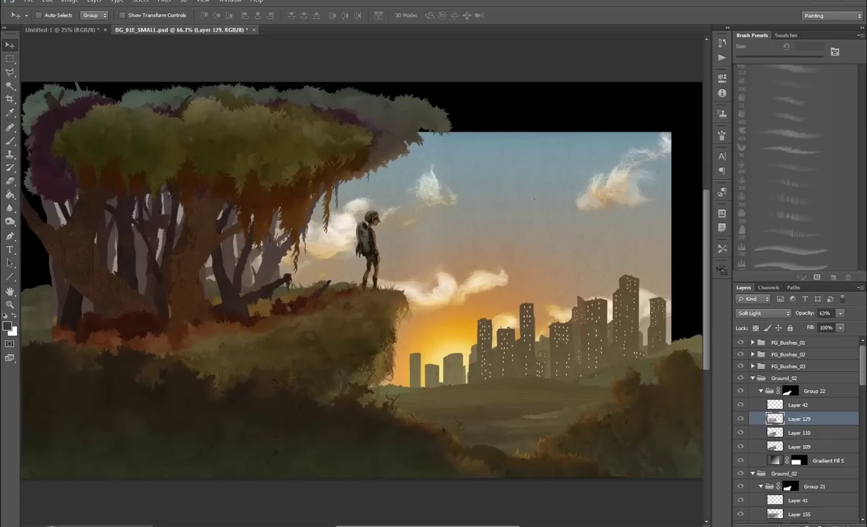
{"action": "left_click", "coordinate": [752, 378]}
{"action": "left_click", "coordinate": [752, 389]}
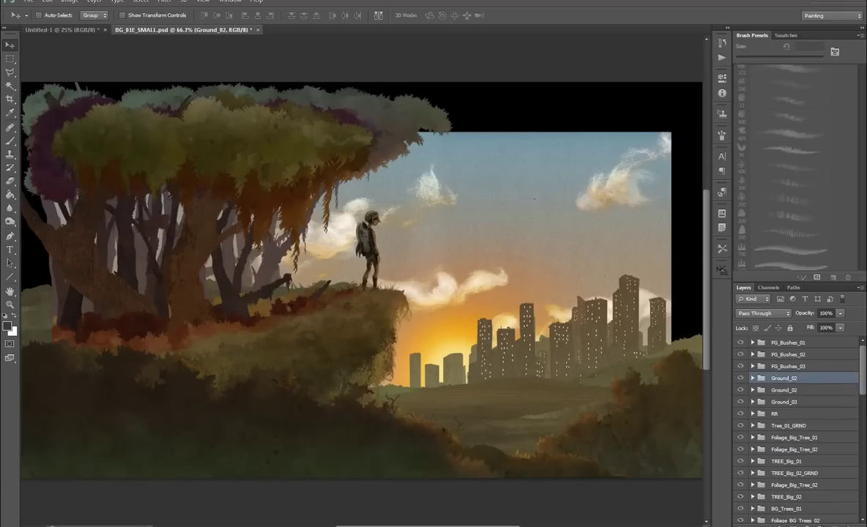
{"action": "left_click", "coordinate": [784, 378]}
{"action": "left_click", "coordinate": [752, 414]}
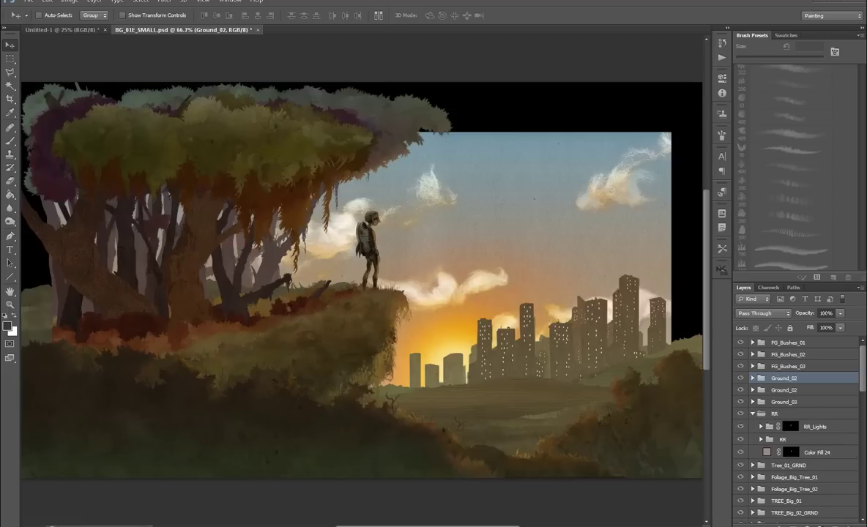
{"action": "left_click", "coordinate": [760, 426]}
{"action": "left_click", "coordinate": [798, 440]}
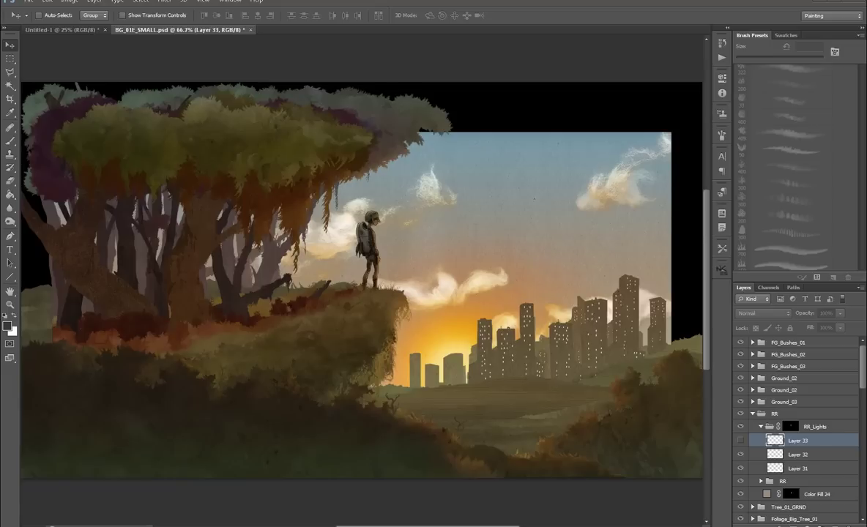
{"action": "left_click", "coordinate": [760, 426]}
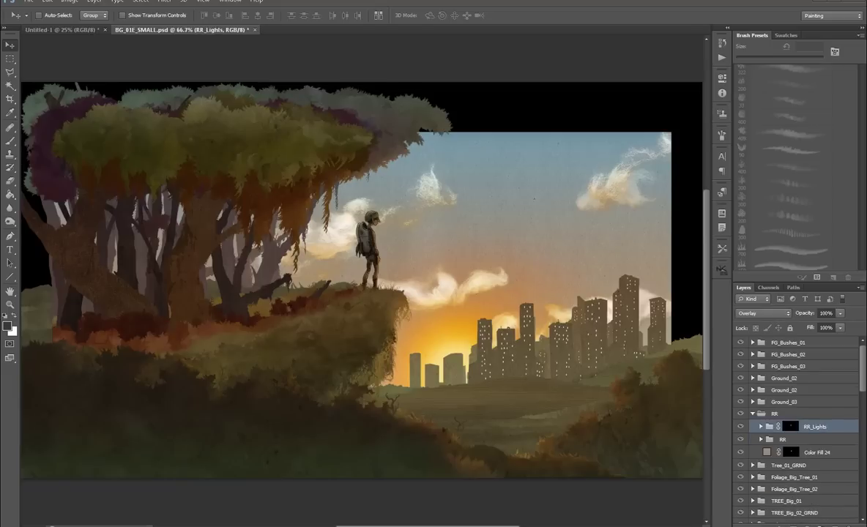
{"action": "left_click", "coordinate": [776, 414]}
{"action": "scroll", "coordinate": [797, 425], "scroll_direction": "down", "scroll_amount": 10}
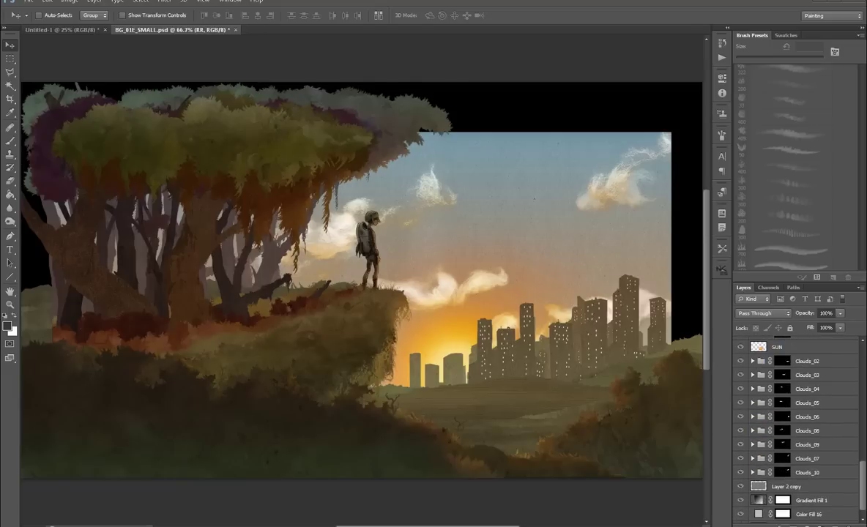
{"action": "scroll", "coordinate": [796, 424], "scroll_direction": "down", "scroll_amount": 2}
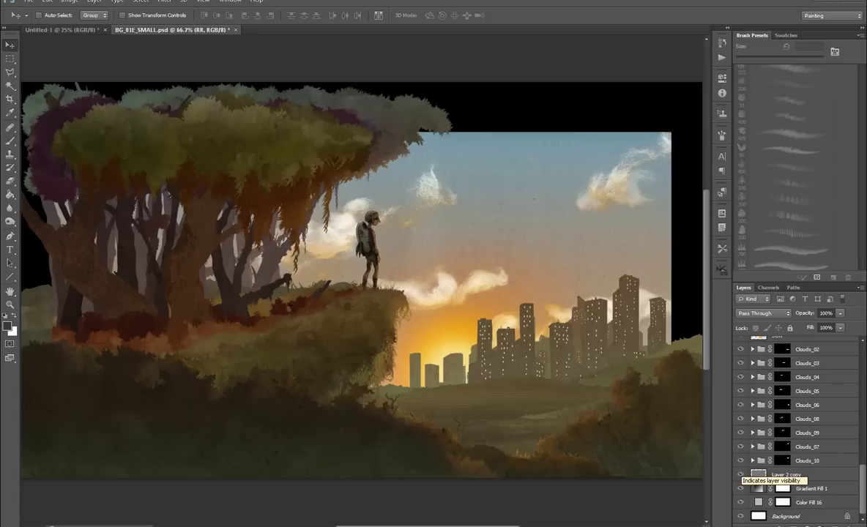
{"action": "scroll", "coordinate": [739, 475], "scroll_direction": "up", "scroll_amount": 10}
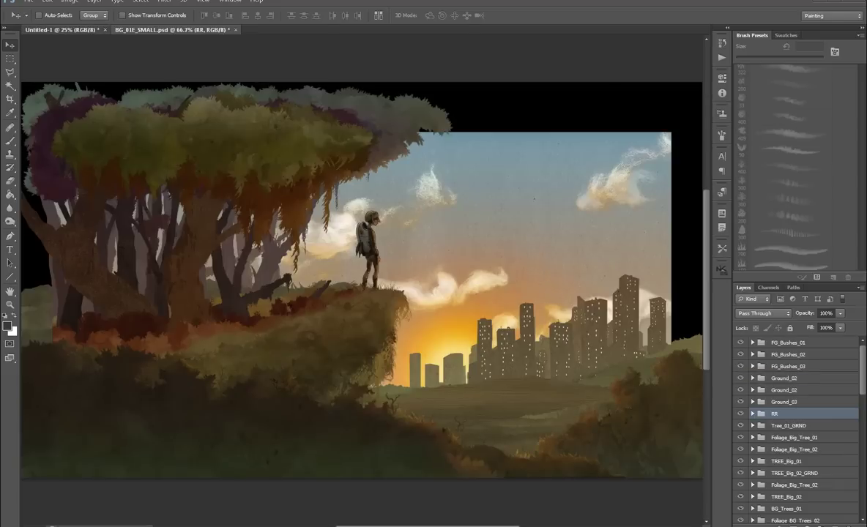
- Switch to Untitled-1 and add an empty Layer 1 above the locked Background
{"action": "left_click", "coordinate": [62, 29]}
{"action": "key", "text": "Right"}
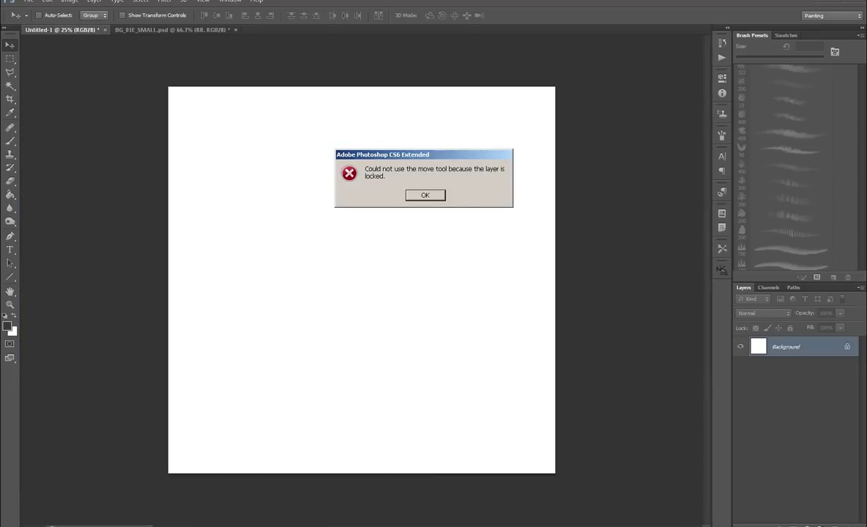
{"action": "key", "text": "Return"}
{"action": "key", "text": "ctrl+shift+alt+n"}
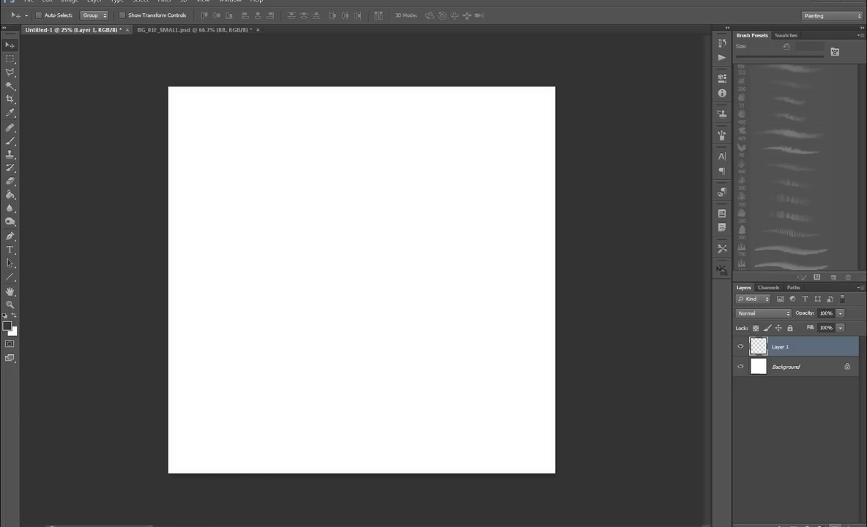
- Test brush strokes up to 500 px, undo them, and restore black foreground
{"action": "key", "text": "b"}
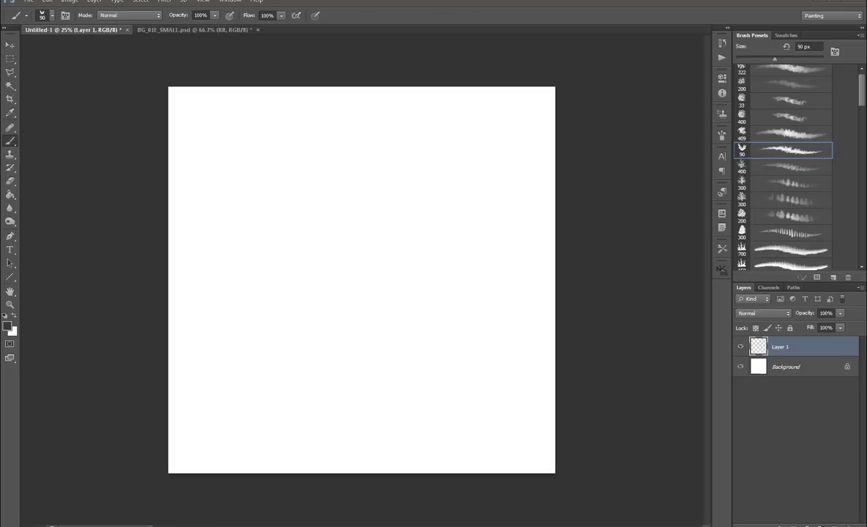
{"action": "mouse_move", "coordinate": [355, 220]}
{"action": "left_mouse_down"}
{"action": "mouse_move", "coordinate": [364, 358]}
{"action": "mouse_move", "coordinate": [410, 402]}
{"action": "left_mouse_up"}
{"action": "key", "text": "ctrl+z"}
{"action": "key", "text": "bracketright"}
{"action": "key", "text": "bracketright"}
{"action": "key", "text": "bracketright"}
{"action": "key", "text": "bracketright"}
{"action": "key", "text": "bracketright"}
{"action": "key", "text": "bracketright"}
{"action": "key", "text": "bracketright"}
{"action": "key", "text": "bracketright"}
{"action": "key", "text": "bracketright"}
{"action": "mouse_move", "coordinate": [344, 199]}
{"action": "left_mouse_down"}
{"action": "mouse_move", "coordinate": [381, 346]}
{"action": "mouse_move", "coordinate": [414, 375]}
{"action": "left_mouse_up"}
{"action": "key", "text": "ctrl+z"}
{"action": "key", "text": "bracketleft"}
{"action": "key", "text": "bracketleft"}
{"action": "key", "text": "bracketleft"}
{"action": "key", "text": "d"}
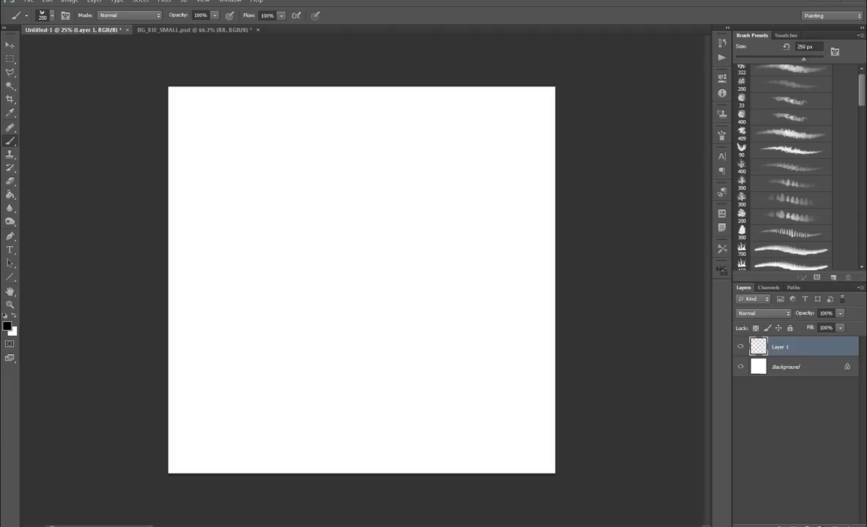
- Try the 376 px feathery foliage brush, then undo its strokes
{"action": "scroll", "coordinate": [787, 168], "scroll_direction": "down", "scroll_amount": 10}
{"action": "left_click", "coordinate": [790, 262]}
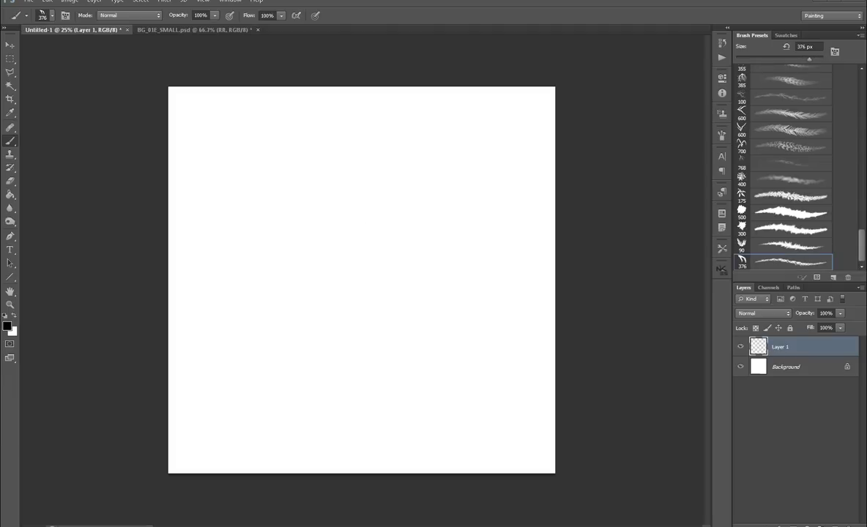
{"action": "mouse_move", "coordinate": [345, 220]}
{"action": "left_mouse_down"}
{"action": "mouse_move", "coordinate": [341, 308]}
{"action": "mouse_move", "coordinate": [322, 293]}
{"action": "mouse_move", "coordinate": [439, 322]}
{"action": "mouse_move", "coordinate": [446, 308]}
{"action": "left_mouse_up"}
{"action": "key", "text": "ctrl+z"}
- Lasso a hill shape and fill it with a mid-grey Solid Color fill layer
{"action": "key", "text": "l"}
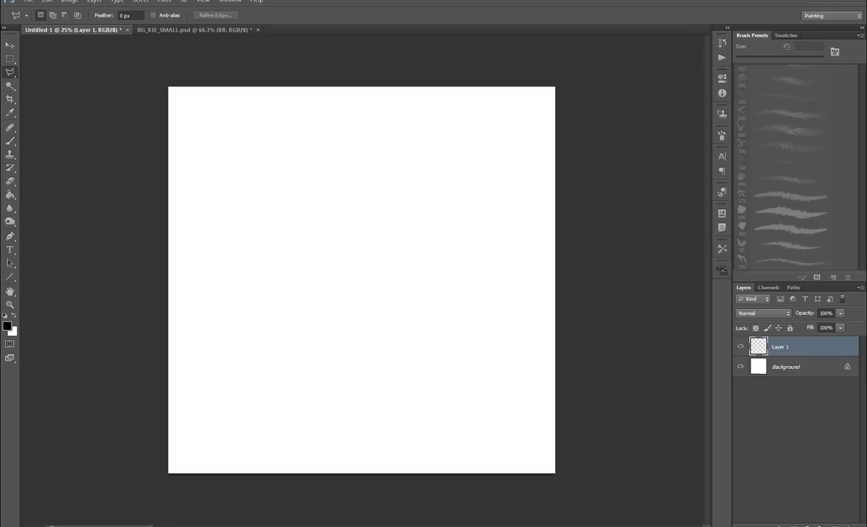
{"action": "key", "text": "shift+l"}
{"action": "key", "text": "shift+l"}
{"action": "mouse_move", "coordinate": [250, 297]}
{"action": "left_mouse_down"}
{"action": "mouse_move", "coordinate": [243, 238]}
{"action": "mouse_move", "coordinate": [463, 330]}
{"action": "mouse_move", "coordinate": [557, 439]}
{"action": "mouse_move", "coordinate": [161, 440]}
{"action": "mouse_move", "coordinate": [233, 297]}
{"action": "mouse_move", "coordinate": [249, 301]}
{"action": "left_mouse_up"}
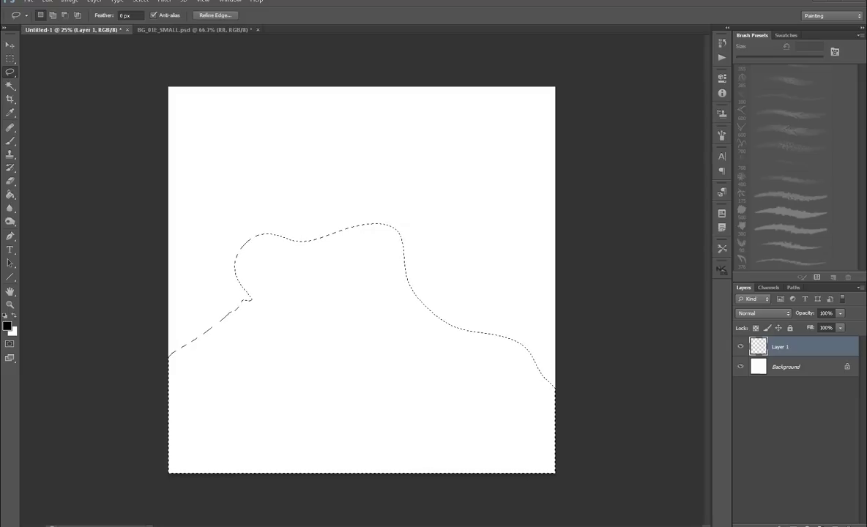
{"action": "left_click", "coordinate": [803, 525]}
{"action": "left_click", "coordinate": [813, 350]}
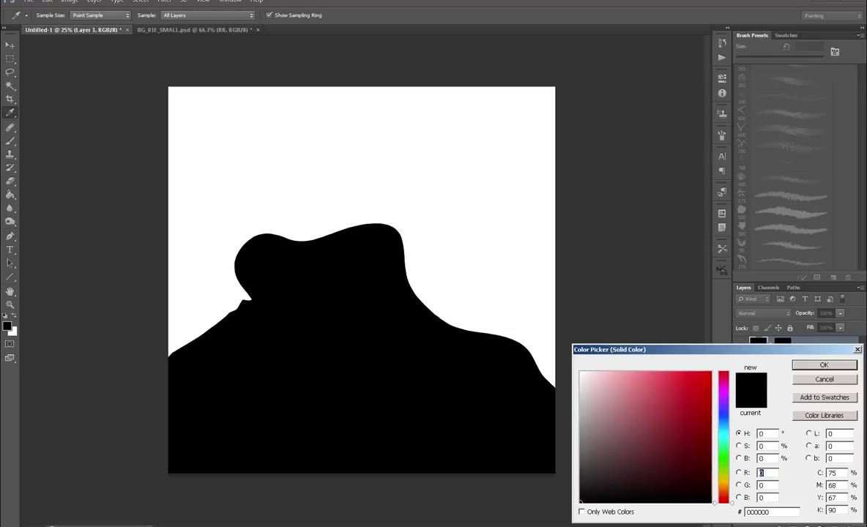
{"action": "left_click", "coordinate": [580, 438]}
{"action": "key", "text": "Return"}
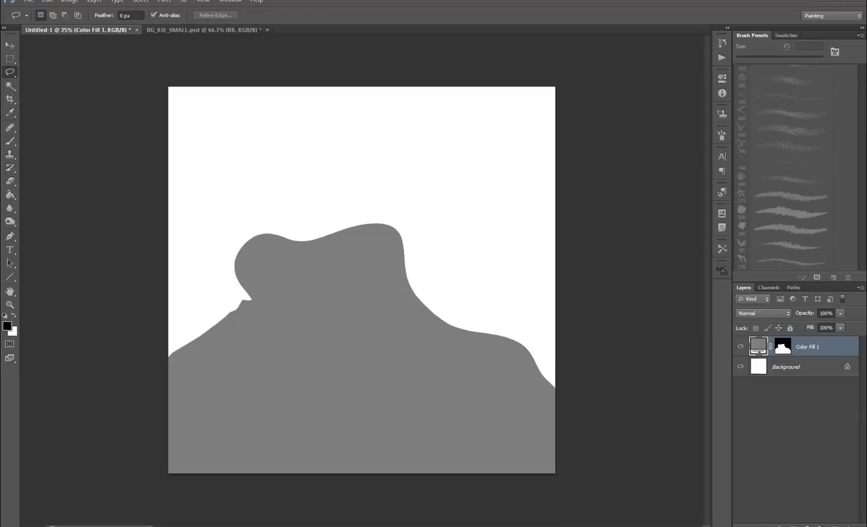
- Paint a bushy dab on the hill mask's right shoulder with the 300 px bush brush
{"action": "left_click", "coordinate": [783, 346]}
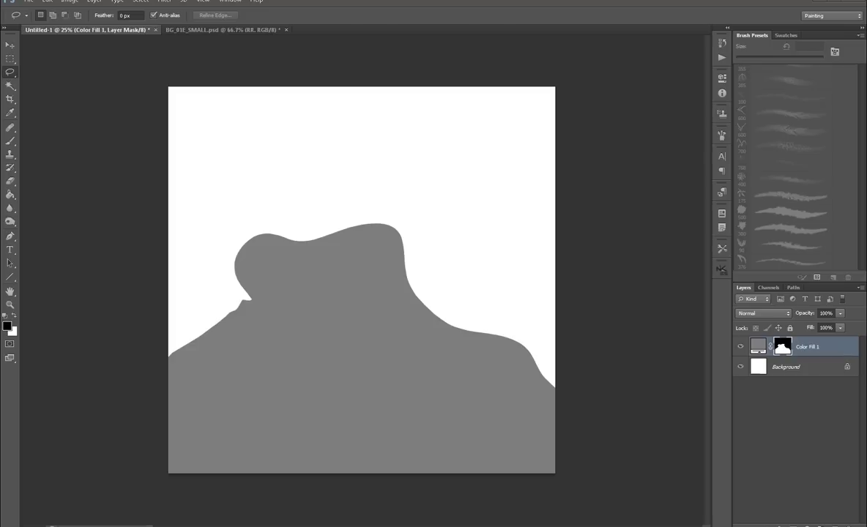
{"action": "key", "text": "b"}
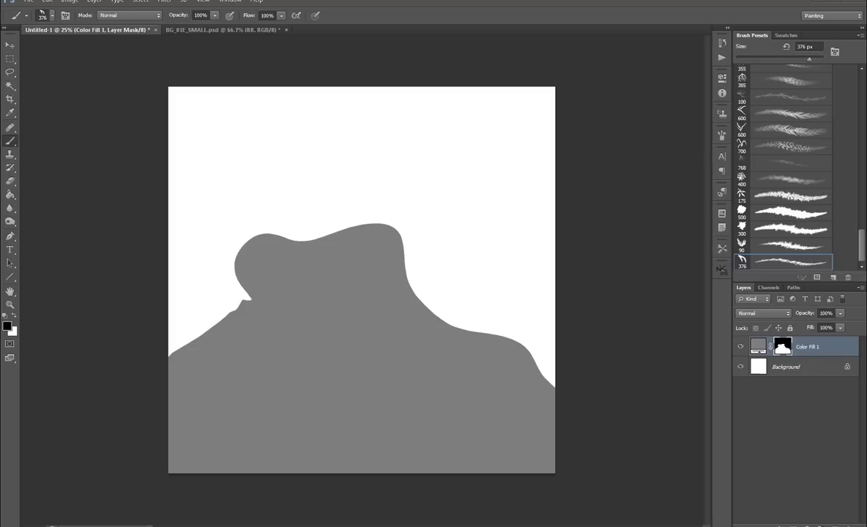
{"action": "left_click", "coordinate": [791, 245]}
{"action": "mouse_move", "coordinate": [340, 235]}
{"action": "left_mouse_down"}
{"action": "mouse_move", "coordinate": [381, 219]}
{"action": "mouse_move", "coordinate": [399, 231]}
{"action": "mouse_move", "coordinate": [421, 294]}
{"action": "mouse_move", "coordinate": [440, 315]}
{"action": "mouse_move", "coordinate": [478, 331]}
{"action": "mouse_move", "coordinate": [483, 316]}
{"action": "mouse_move", "coordinate": [512, 333]}
{"action": "left_mouse_up"}
{"action": "key", "text": "ctrl+z"}
{"action": "key", "text": "x"}
{"action": "key", "text": "bracketright"}
{"action": "key", "text": "bracketright"}
{"action": "key", "text": "bracketright"}
{"action": "key", "text": "bracketright"}
{"action": "key", "text": "bracketright"}
{"action": "key", "text": "bracketright"}
{"action": "left_click", "coordinate": [769, 228]}
{"action": "left_click", "coordinate": [468, 314]}
- Paint lily flowers along the hill's top edge after trying the 175 px fern brush
{"action": "scroll", "coordinate": [783, 164], "scroll_direction": "up", "scroll_amount": 5}
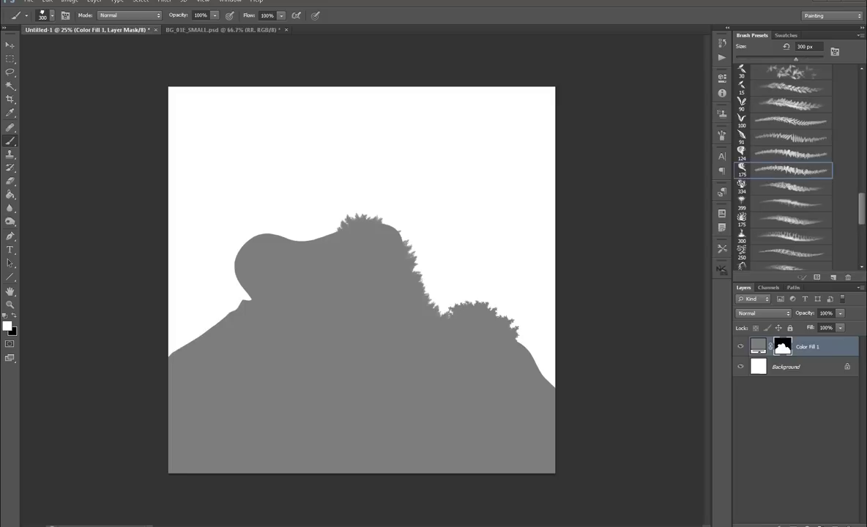
{"action": "left_click", "coordinate": [790, 169]}
{"action": "key", "text": "bracketright"}
{"action": "key", "text": "bracketright"}
{"action": "key", "text": "bracketright"}
{"action": "mouse_move", "coordinate": [319, 212]}
{"action": "left_mouse_down"}
{"action": "mouse_move", "coordinate": [257, 228]}
{"action": "mouse_move", "coordinate": [231, 240]}
{"action": "mouse_move", "coordinate": [224, 260]}
{"action": "mouse_move", "coordinate": [241, 296]}
{"action": "mouse_move", "coordinate": [210, 294]}
{"action": "left_mouse_up"}
{"action": "key", "text": "ctrl+z"}
{"action": "left_click_drag", "start_coordinate": [267, 224], "coordinate": [392, 218]}
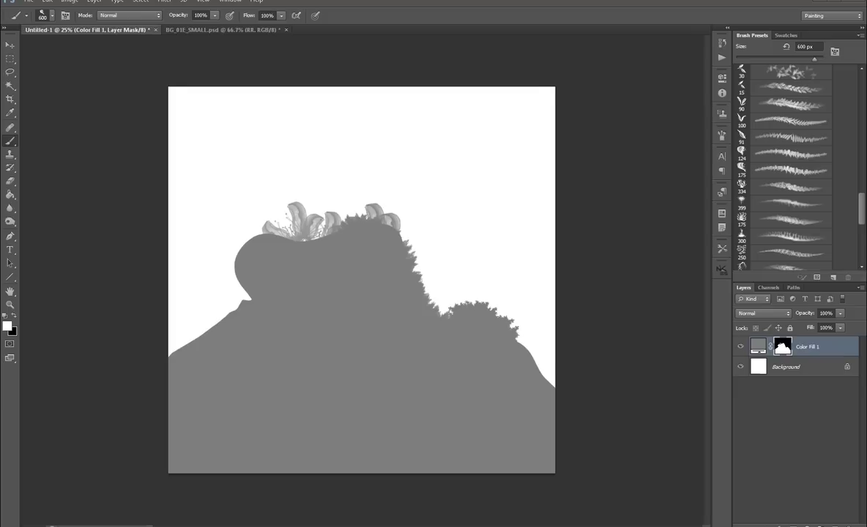
{"action": "key", "text": "ctrl+plus"}
{"action": "key", "text": "ctrl+plus"}
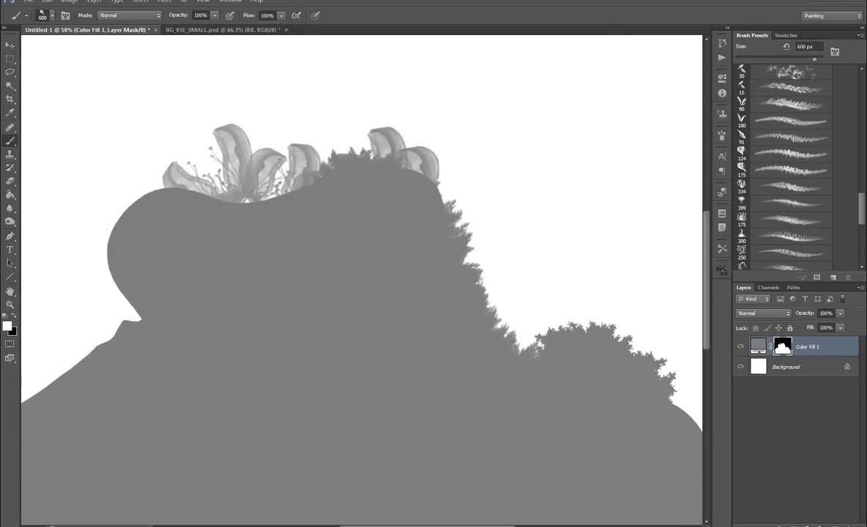
- Add a new layer above the Background and lasso a blob around the left hill
{"action": "key", "text": "alt+bracketleft"}
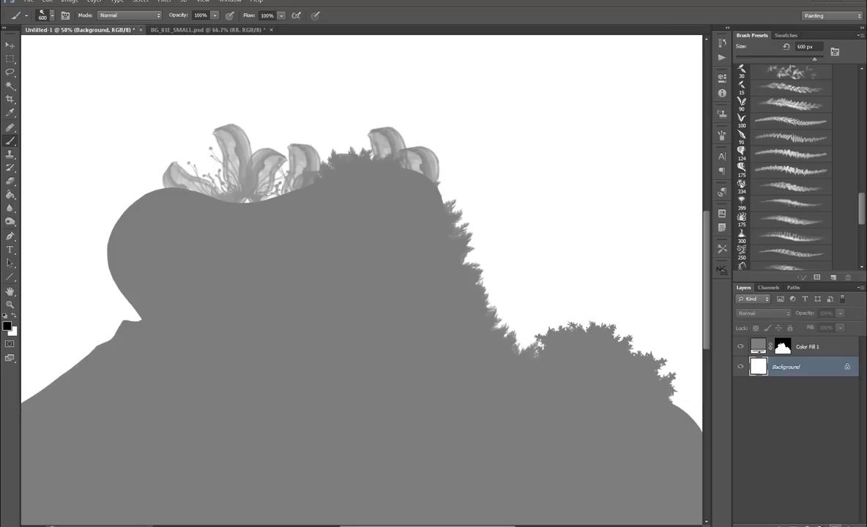
{"action": "key", "text": "ctrl+shift+alt+n"}
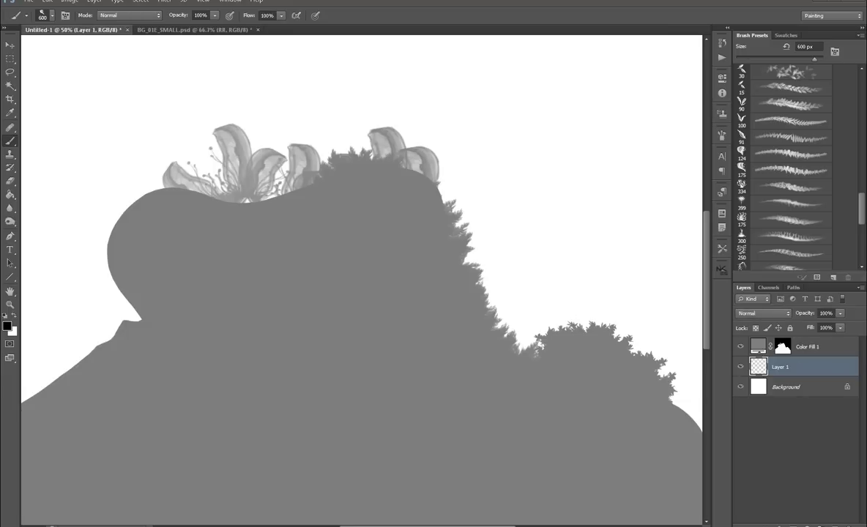
{"action": "key", "text": "l"}
{"action": "mouse_move", "coordinate": [130, 314]}
{"action": "left_mouse_down"}
{"action": "mouse_move", "coordinate": [231, 154]}
{"action": "mouse_move", "coordinate": [454, 274]}
{"action": "mouse_move", "coordinate": [190, 370]}
{"action": "left_mouse_up"}
{"action": "left_click", "coordinate": [7, 325]}
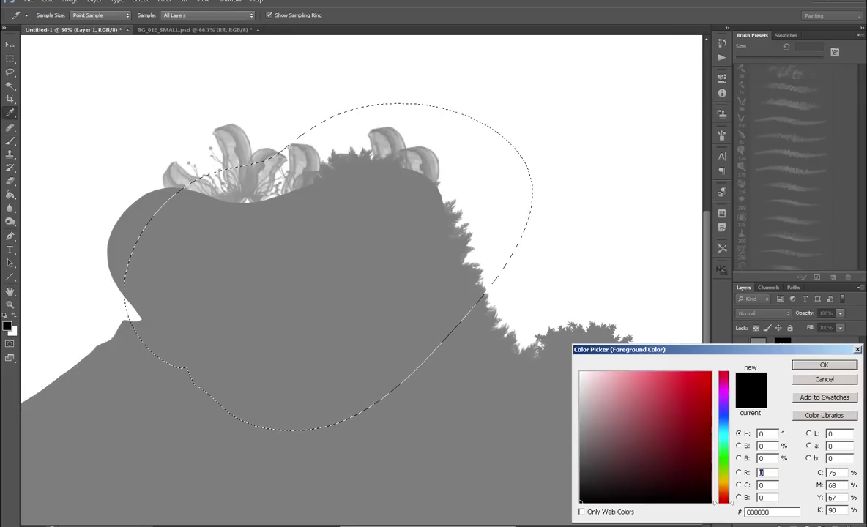
{"action": "key", "text": "Escape"}
- Fill the blob selection with a #4f4f4f Solid Color fill layer
{"action": "left_click", "coordinate": [803, 524]}
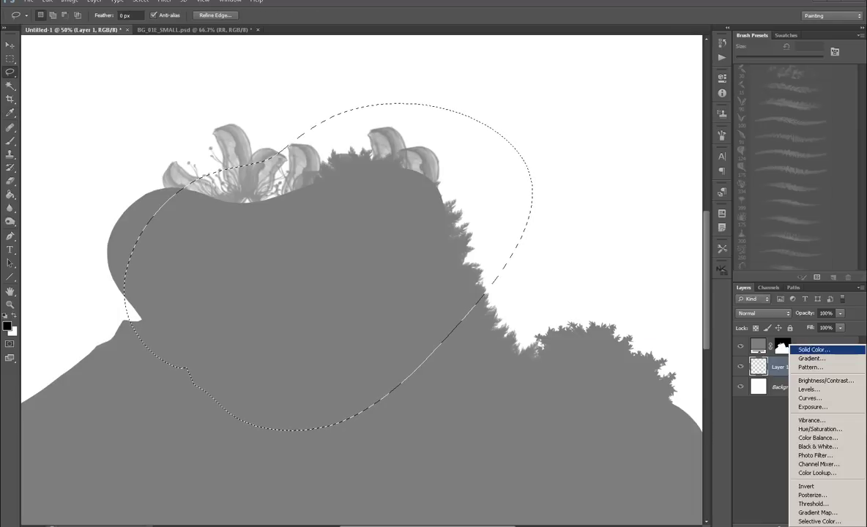
{"action": "left_click", "coordinate": [814, 350]}
{"action": "left_click", "coordinate": [590, 419]}
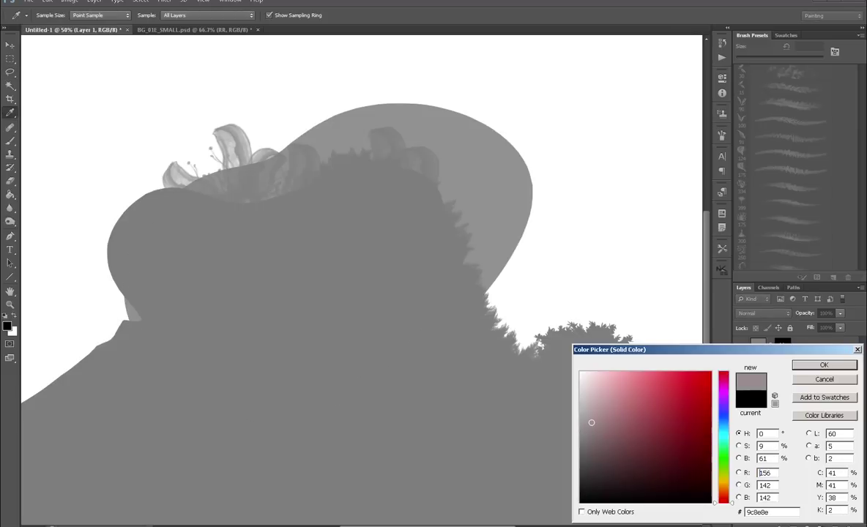
{"action": "left_click", "coordinate": [581, 397]}
{"action": "left_click", "coordinate": [581, 462]}
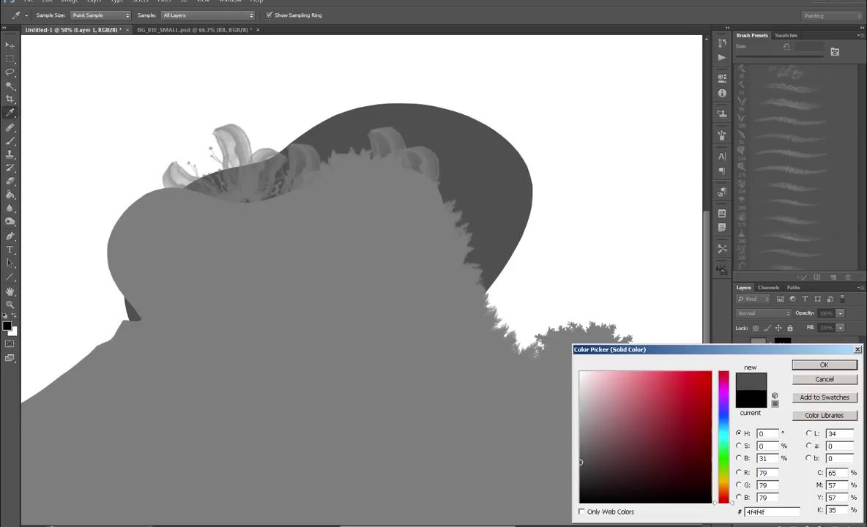
{"action": "key", "text": "Return"}
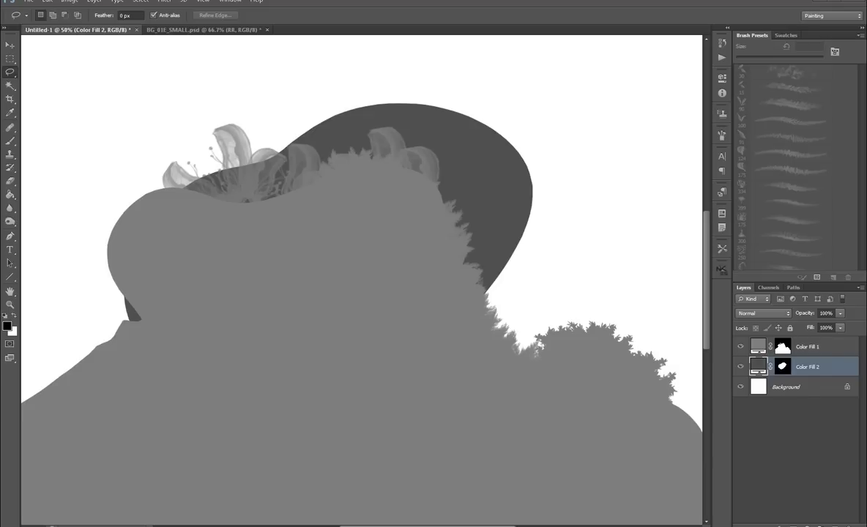
{"action": "scroll", "coordinate": [359, 278], "scroll_direction": "up", "scroll_amount": 3}
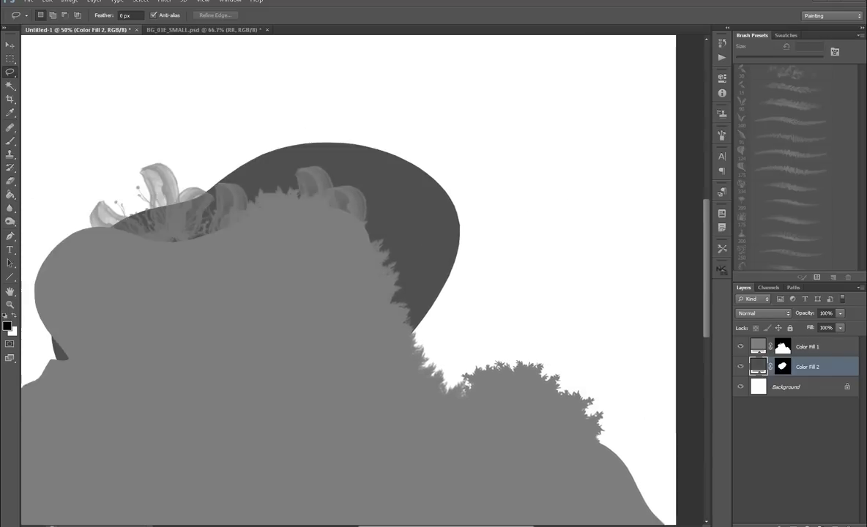
{"action": "scroll", "coordinate": [359, 278], "scroll_direction": "left", "scroll_amount": 2}
- Try the 91 px leaf brush at 400 px over the dark blob, undoing each stroke
{"action": "left_click", "coordinate": [783, 346]}
{"action": "key", "text": "x"}
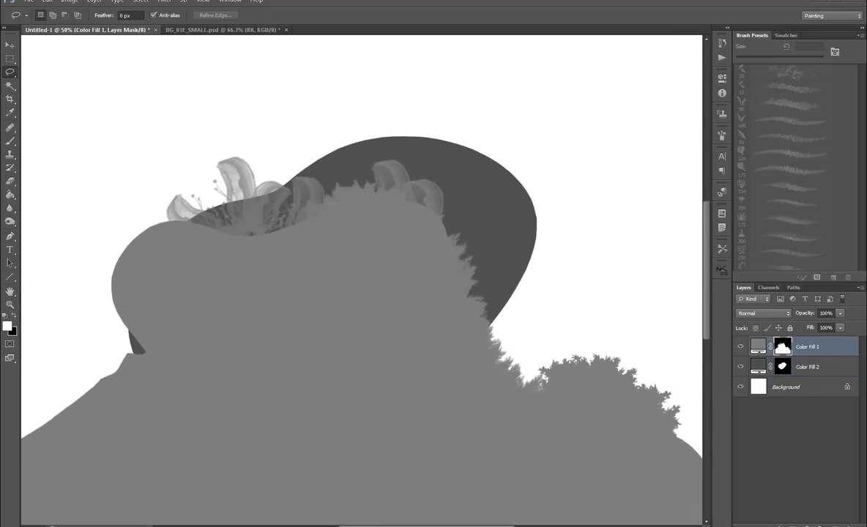
{"action": "key", "text": "b"}
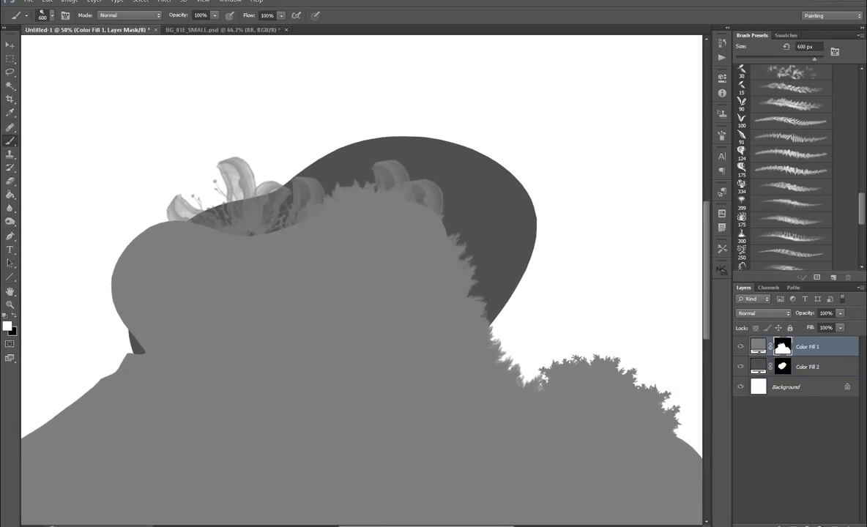
{"action": "left_click", "coordinate": [790, 137]}
{"action": "left_click_drag", "start_coordinate": [502, 154], "coordinate": [512, 308]}
{"action": "key", "text": "ctrl+z"}
{"action": "key", "text": "bracketright"}
{"action": "key", "text": "bracketright"}
{"action": "key", "text": "bracketright"}
{"action": "key", "text": "bracketright"}
{"action": "key", "text": "bracketright"}
{"action": "key", "text": "bracketright"}
{"action": "key", "text": "bracketright"}
{"action": "key", "text": "bracketright"}
{"action": "left_click_drag", "start_coordinate": [513, 124], "coordinate": [512, 300]}
{"action": "key", "text": "ctrl+z"}
{"action": "left_click_drag", "start_coordinate": [521, 168], "coordinate": [521, 311]}
{"action": "key", "text": "ctrl+z"}
{"action": "mouse_move", "coordinate": [538, 168]}
{"action": "left_mouse_down"}
{"action": "mouse_move", "coordinate": [538, 235]}
{"action": "mouse_move", "coordinate": [523, 282]}
{"action": "mouse_move", "coordinate": [505, 146]}
{"action": "left_mouse_up"}
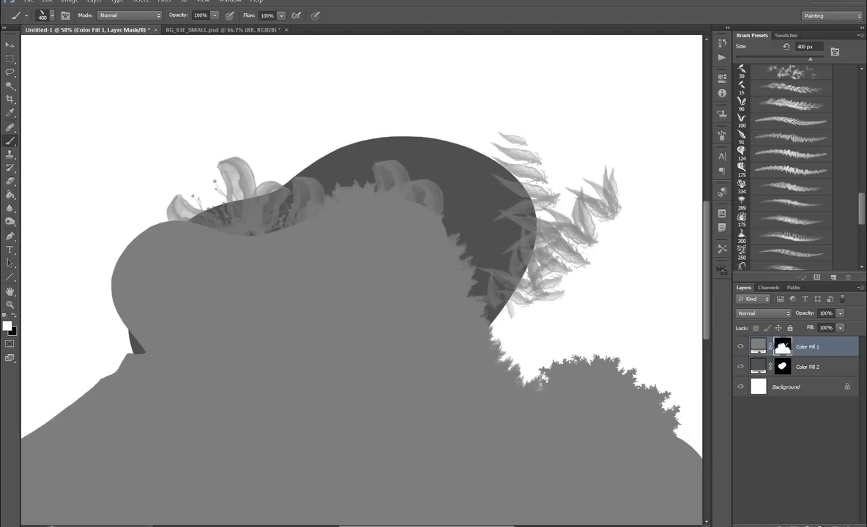
{"action": "key", "text": "ctrl+z"}
- Paint 90 px fern fronds over the blob's right edge and along the left side
{"action": "key", "text": "comma"}
{"action": "mouse_move", "coordinate": [494, 293]}
{"action": "left_mouse_down"}
{"action": "mouse_move", "coordinate": [469, 161]}
{"action": "mouse_move", "coordinate": [423, 117]}
{"action": "left_mouse_up"}
{"action": "left_click_drag", "start_coordinate": [82, 70], "coordinate": [80, 359]}
{"action": "left_click_drag", "start_coordinate": [83, 101], "coordinate": [77, 373]}
{"action": "left_click_drag", "start_coordinate": [85, 147], "coordinate": [103, 340]}
{"action": "left_click_drag", "start_coordinate": [82, 88], "coordinate": [84, 351]}
{"action": "mouse_move", "coordinate": [65, 71]}
{"action": "left_mouse_down"}
{"action": "mouse_move", "coordinate": [69, 344]}
{"action": "mouse_move", "coordinate": [52, 303]}
{"action": "left_mouse_up"}
- Paint grass with the 200 px preset (Transfer off) and 1000 px blades right of the blob
{"action": "scroll", "coordinate": [783, 165], "scroll_direction": "up", "scroll_amount": 3}
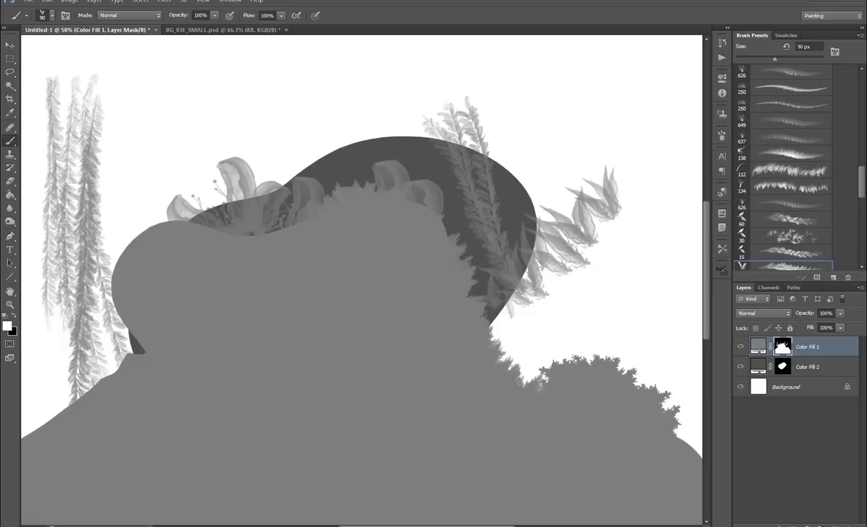
{"action": "scroll", "coordinate": [791, 165], "scroll_direction": "up", "scroll_amount": 5}
{"action": "left_click", "coordinate": [787, 129]}
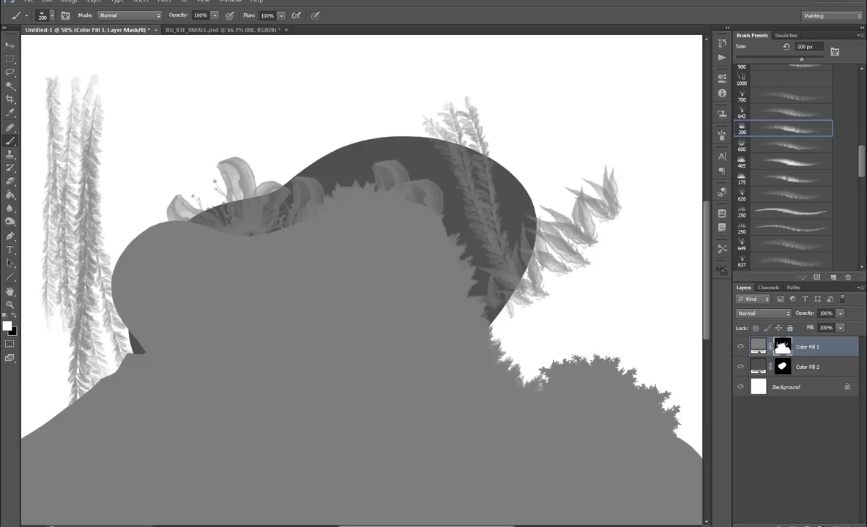
{"action": "key", "text": "F5"}
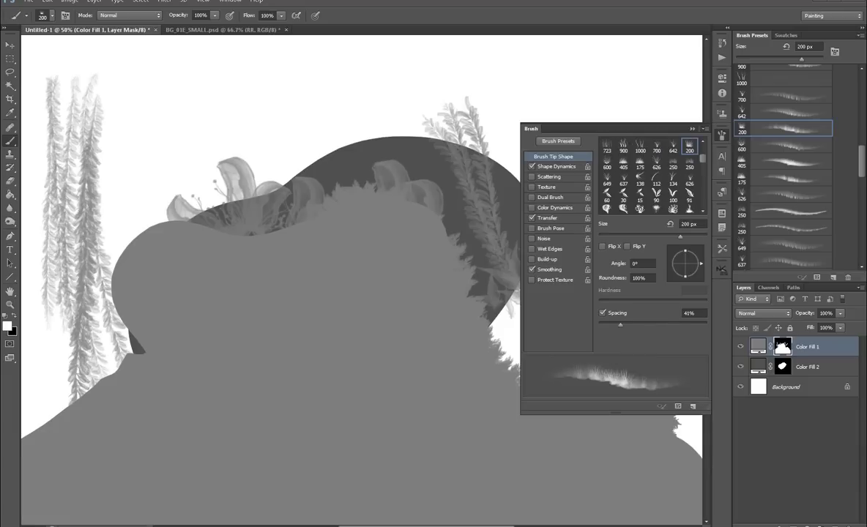
{"action": "left_click", "coordinate": [531, 217]}
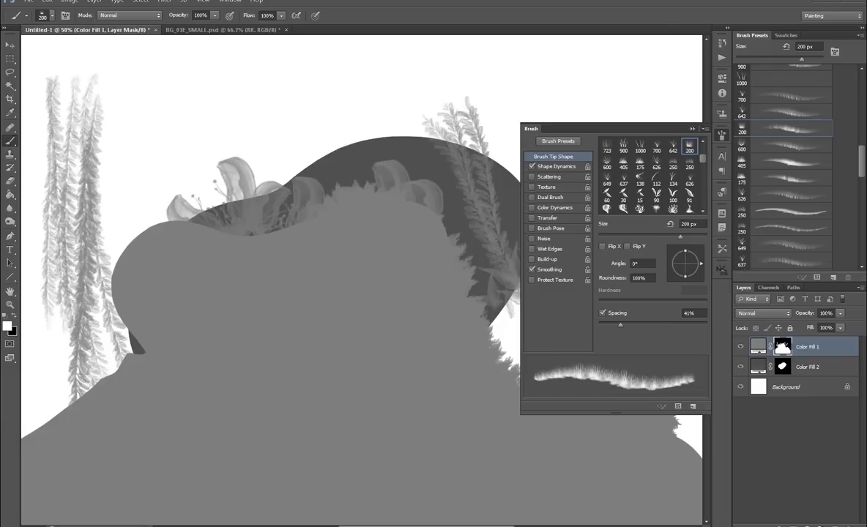
{"action": "mouse_move", "coordinate": [186, 192]}
{"action": "left_mouse_down"}
{"action": "mouse_move", "coordinate": [121, 220]}
{"action": "mouse_move", "coordinate": [103, 253]}
{"action": "left_mouse_up"}
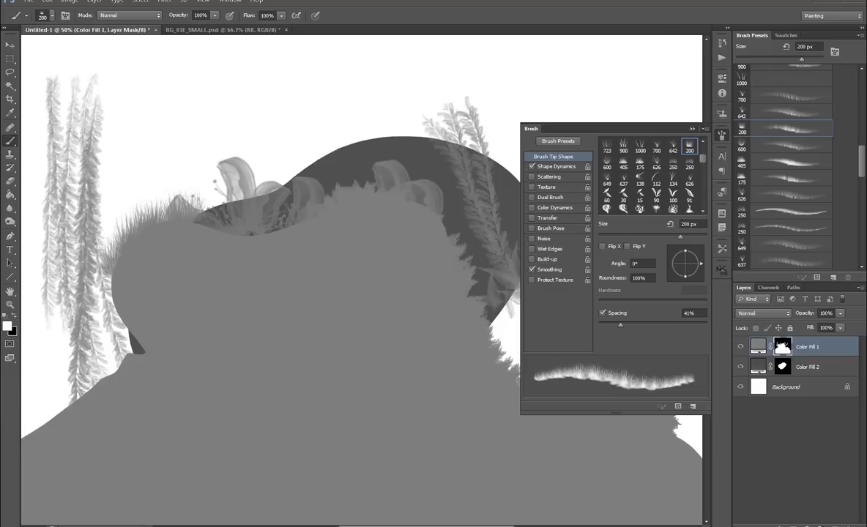
{"action": "key", "text": "F5"}
{"action": "left_click", "coordinate": [784, 79]}
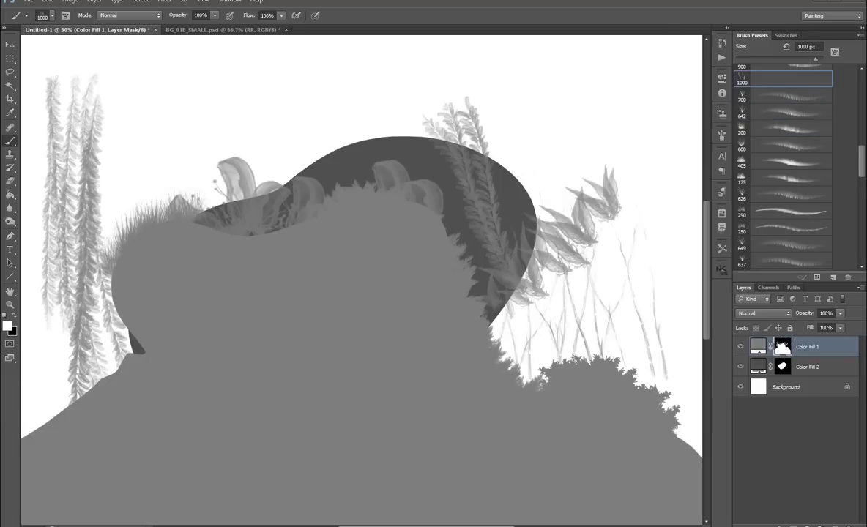
{"action": "left_click_drag", "start_coordinate": [622, 293], "coordinate": [505, 293]}
- Fill the mask black, hide the dark blob layer, and stamp light reeds
{"action": "key", "text": "ctrl+BackSpace"}
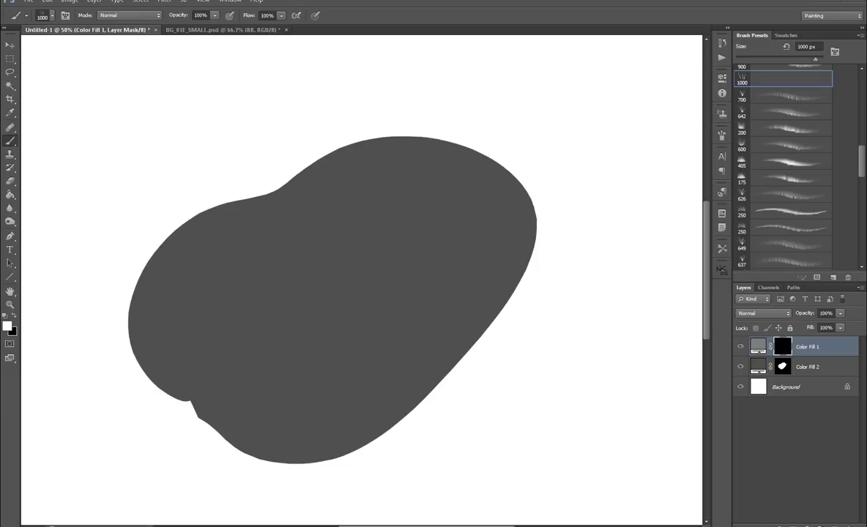
{"action": "mouse_move", "coordinate": [351, 293]}
{"action": "left_mouse_down"}
{"action": "mouse_move", "coordinate": [344, 403]}
{"action": "mouse_move", "coordinate": [369, 377]}
{"action": "left_mouse_up"}
{"action": "left_click", "coordinate": [740, 366]}
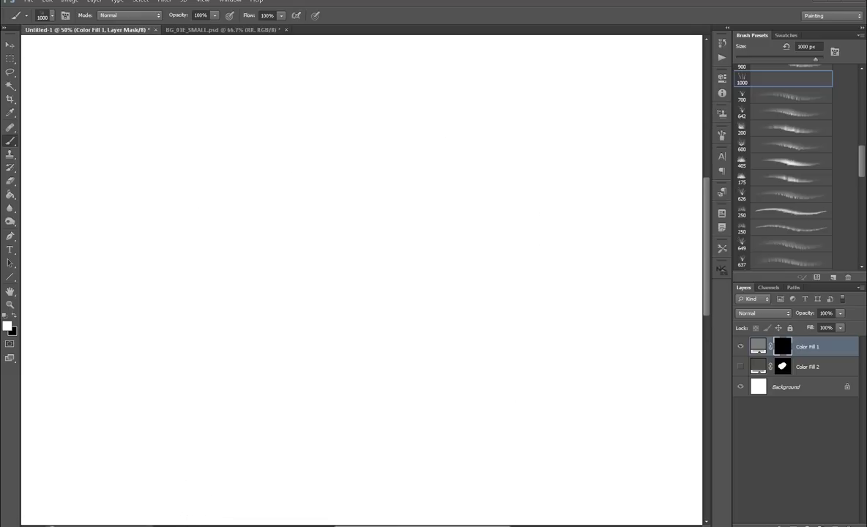
{"action": "left_click", "coordinate": [373, 308]}
{"action": "mouse_move", "coordinate": [183, 330]}
{"action": "left_mouse_down"}
{"action": "mouse_move", "coordinate": [476, 329]}
{"action": "mouse_move", "coordinate": [330, 337]}
{"action": "left_mouse_up"}
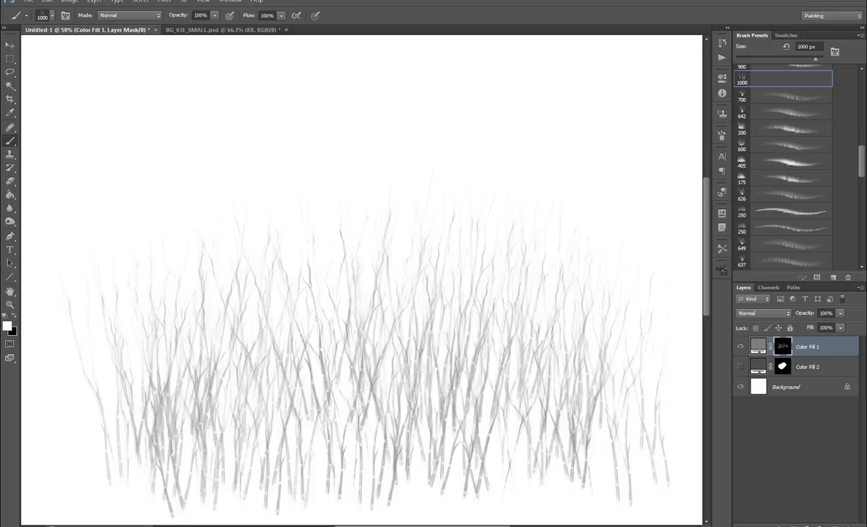
- Test the 723 px reed brush at 33.3% zoom, undoing the strokes
{"action": "scroll", "coordinate": [784, 161], "scroll_direction": "up", "scroll_amount": 3}
{"action": "left_click", "coordinate": [784, 144]}
{"action": "left_click_drag", "start_coordinate": [118, 322], "coordinate": [249, 278]}
{"action": "left_click_drag", "start_coordinate": [403, 220], "coordinate": [183, 264]}
{"action": "key", "text": "ctrl+alt+z"}
{"action": "key", "text": "ctrl+alt+z"}
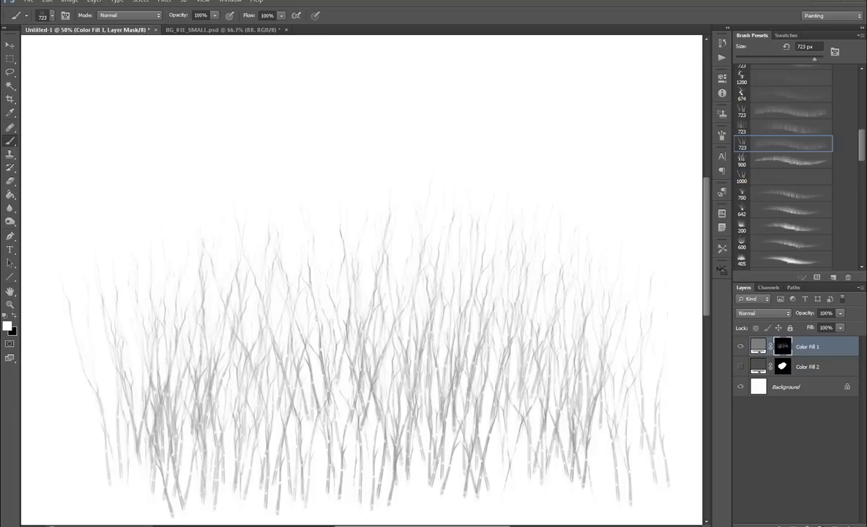
{"action": "key", "text": "ctrl+minus"}
{"action": "left_click_drag", "start_coordinate": [220, 381], "coordinate": [366, 336]}
{"action": "key", "text": "ctrl+alt+z"}
- Paint grass strokes across the lower band with the next 723 px preset
{"action": "key", "text": "comma"}
{"action": "key", "text": "comma"}
{"action": "mouse_move", "coordinate": [249, 242]}
{"action": "left_mouse_down"}
{"action": "mouse_move", "coordinate": [337, 191]}
{"action": "mouse_move", "coordinate": [541, 168]}
{"action": "left_mouse_up"}
{"action": "left_click_drag", "start_coordinate": [454, 176], "coordinate": [234, 198]}
{"action": "left_click_drag", "start_coordinate": [362, 220], "coordinate": [421, 205]}
{"action": "key", "text": "ctrl+alt+z"}
{"action": "key", "text": "ctrl+alt+z"}
{"action": "key", "text": "ctrl+alt+z"}
{"action": "key", "text": "ctrl+alt+z"}
{"action": "left_click_drag", "start_coordinate": [186, 341], "coordinate": [513, 315]}
{"action": "left_click_drag", "start_coordinate": [198, 367], "coordinate": [286, 363]}
{"action": "left_click_drag", "start_coordinate": [341, 344], "coordinate": [461, 340]}
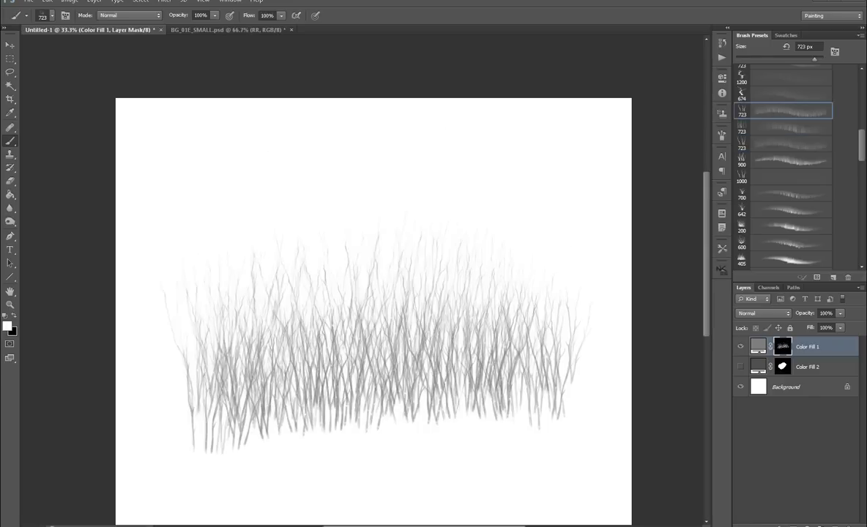
- Set a grey foreground colour and add a new empty layer
{"action": "left_click", "coordinate": [7, 326]}
{"action": "key", "text": "Return"}
{"action": "key", "text": "ctrl+shift+alt+n"}
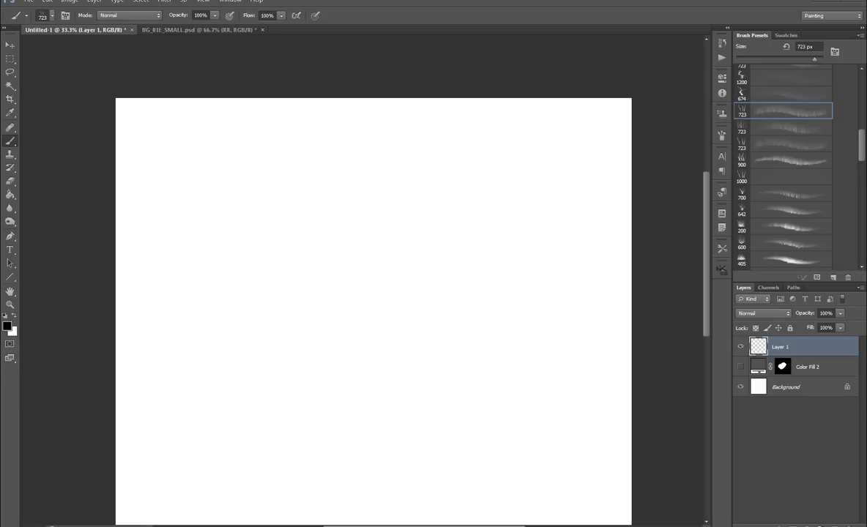
- Paint faint trees into the band's left and middle with the 723 px tree brush
{"action": "mouse_move", "coordinate": [158, 308]}
{"action": "left_mouse_down"}
{"action": "mouse_move", "coordinate": [190, 297]}
{"action": "mouse_move", "coordinate": [558, 318]}
{"action": "mouse_move", "coordinate": [179, 312]}
{"action": "mouse_move", "coordinate": [271, 297]}
{"action": "mouse_move", "coordinate": [275, 311]}
{"action": "mouse_move", "coordinate": [586, 303]}
{"action": "left_mouse_up"}
{"action": "key", "text": "ctrl+z"}
{"action": "key", "text": "bracketright"}
{"action": "left_click", "coordinate": [782, 128]}
{"action": "left_click_drag", "start_coordinate": [194, 344], "coordinate": [512, 343]}
{"action": "key", "text": "ctrl+z"}
{"action": "left_click_drag", "start_coordinate": [147, 333], "coordinate": [158, 337]}
{"action": "left_click_drag", "start_coordinate": [264, 344], "coordinate": [366, 344]}
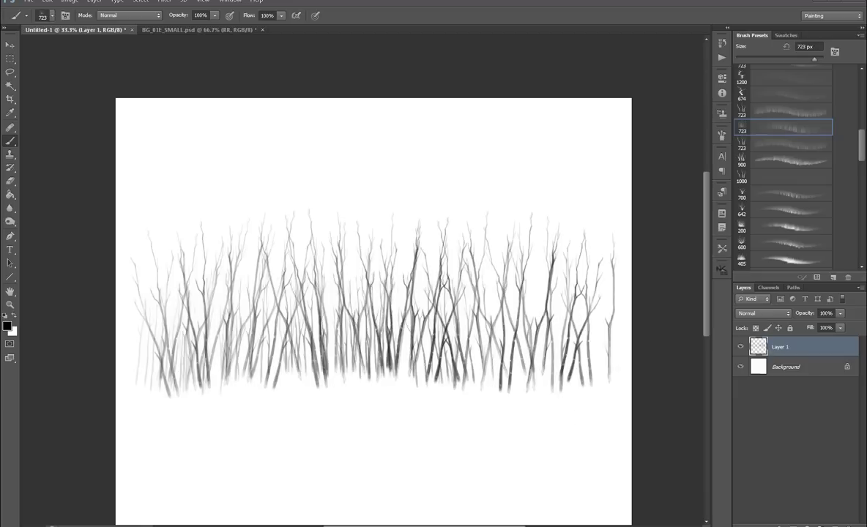
{"action": "left_click_drag", "start_coordinate": [300, 344], "coordinate": [381, 344]}
- Try bands of tall trees above the grass with the other 723 px presets, undoing each
{"action": "key", "text": "comma"}
{"action": "left_click_drag", "start_coordinate": [212, 165], "coordinate": [549, 164]}
{"action": "key", "text": "ctrl+z"}
{"action": "scroll", "coordinate": [782, 165], "scroll_direction": "up", "scroll_amount": 3}
{"action": "left_click", "coordinate": [783, 143]}
{"action": "left_click_drag", "start_coordinate": [252, 187], "coordinate": [567, 186]}
{"action": "key", "text": "ctrl+z"}
{"action": "left_click_drag", "start_coordinate": [252, 187], "coordinate": [567, 187]}
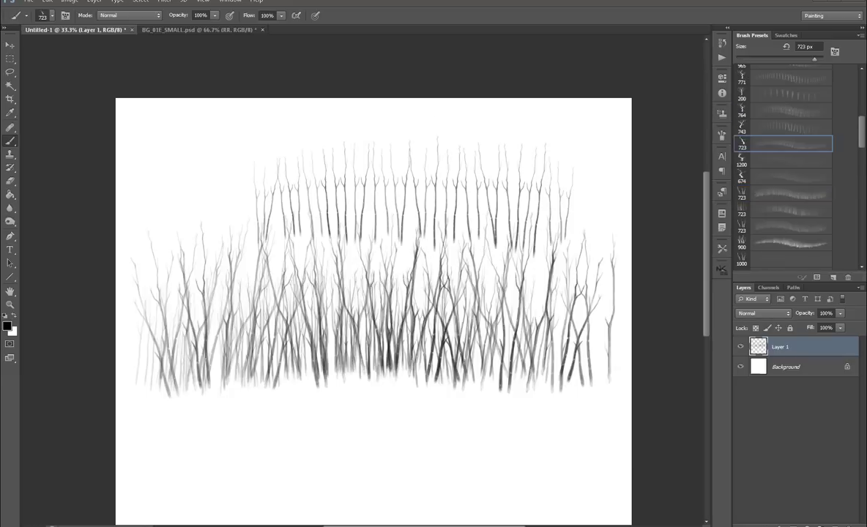
{"action": "key", "text": "ctrl+z"}
- Paint a row of tall branching trees above the grass with the 743 px tree brush
{"action": "key", "text": "comma"}
{"action": "left_click_drag", "start_coordinate": [242, 197], "coordinate": [524, 198]}
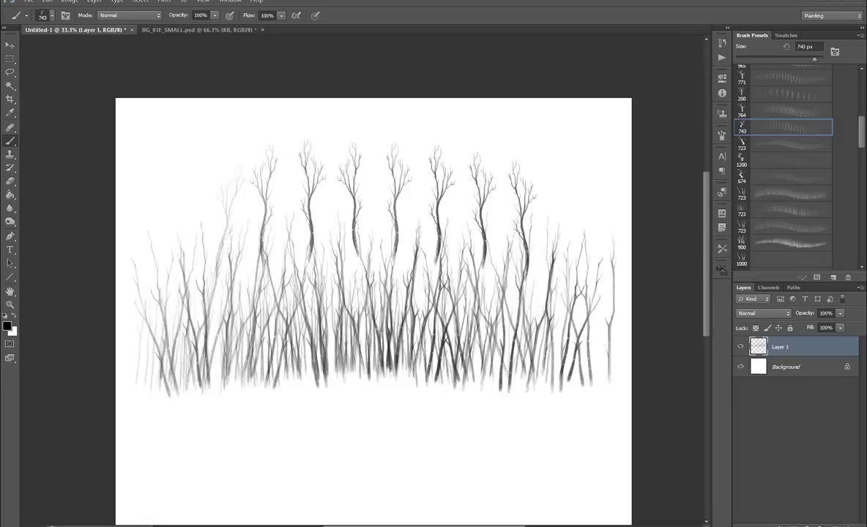
{"action": "key", "text": "ctrl+z"}
{"action": "left_click_drag", "start_coordinate": [256, 179], "coordinate": [505, 179]}
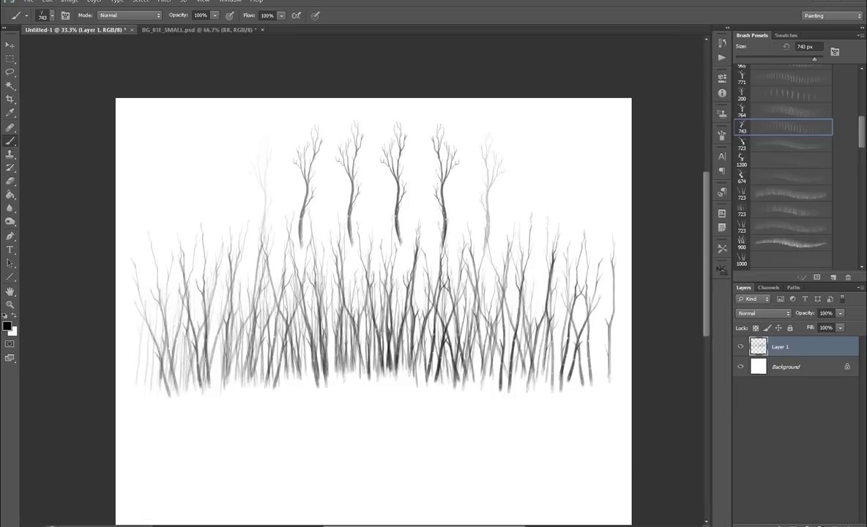
{"action": "key", "text": "ctrl+z"}
{"action": "left_click_drag", "start_coordinate": [234, 179], "coordinate": [446, 180]}
- Inspect the trees zoomed in, then swap foreground and background colours for a new fill layer
{"action": "key", "text": "ctrl+plus"}
{"action": "key", "text": "ctrl+plus"}
{"action": "key", "text": "ctrl+plus"}
{"action": "key", "text": "ctrl+plus"}
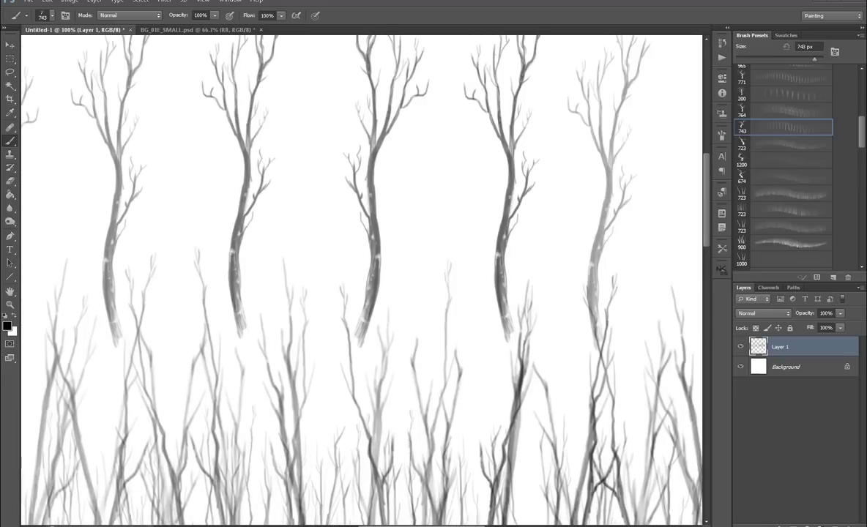
{"action": "scroll", "coordinate": [335, 260], "scroll_direction": "up", "scroll_amount": 1}
{"action": "key", "text": "ctrl+minus"}
{"action": "key", "text": "ctrl+minus"}
{"action": "key", "text": "ctrl+minus"}
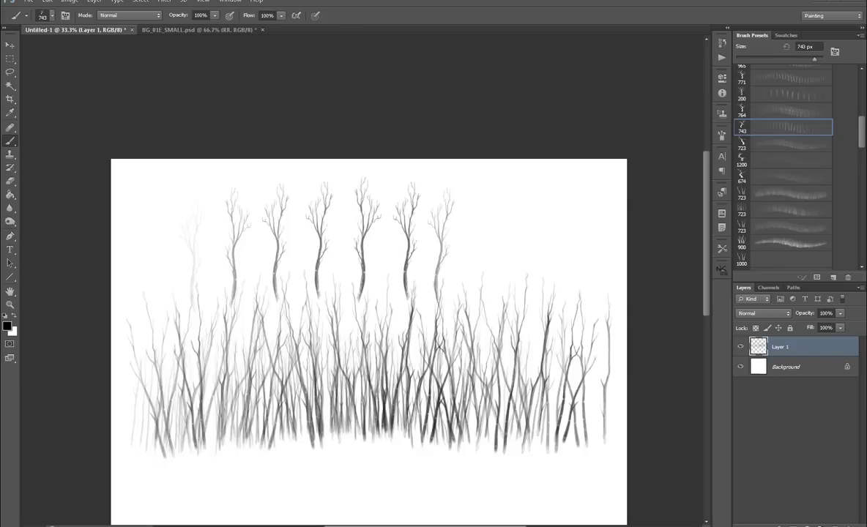
{"action": "key", "text": "x"}
{"action": "left_click", "coordinate": [806, 524]}
- Add a dark grey Solid Color fill layer with a new empty layer above it
{"action": "left_click", "coordinate": [765, 293]}
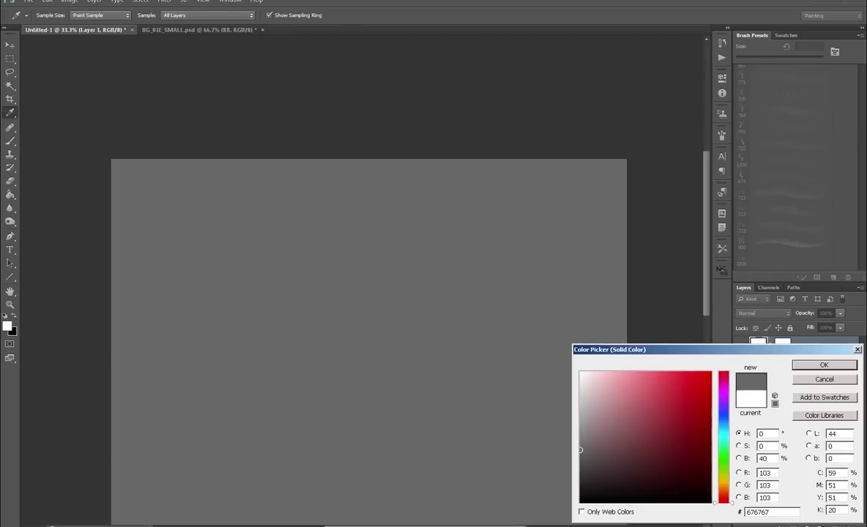
{"action": "left_click_drag", "start_coordinate": [580, 449], "coordinate": [581, 469]}
{"action": "key", "text": "Return"}
{"action": "key", "text": "b"}
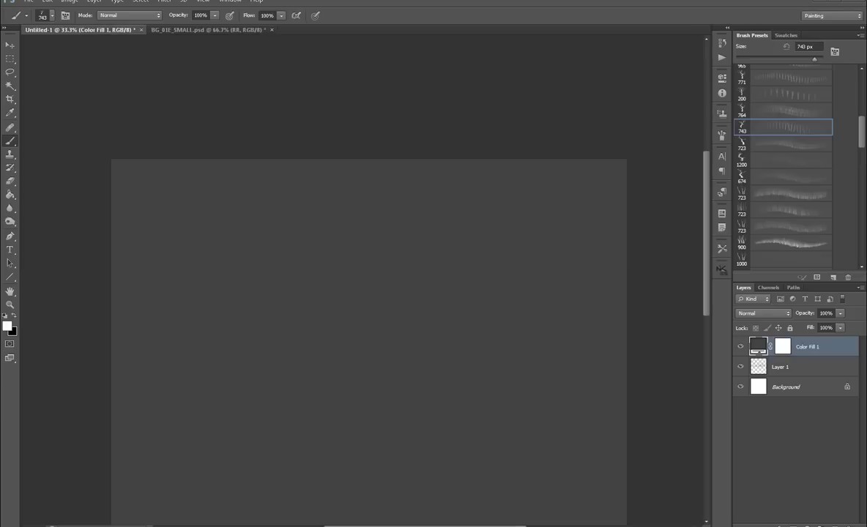
{"action": "key", "text": "ctrl+shift+alt+n"}
- Paint a row of white birch trees, stamp two extras, and add a faint distant row
{"action": "left_click_drag", "start_coordinate": [220, 322], "coordinate": [533, 322]}
{"action": "key", "text": "ctrl+plus"}
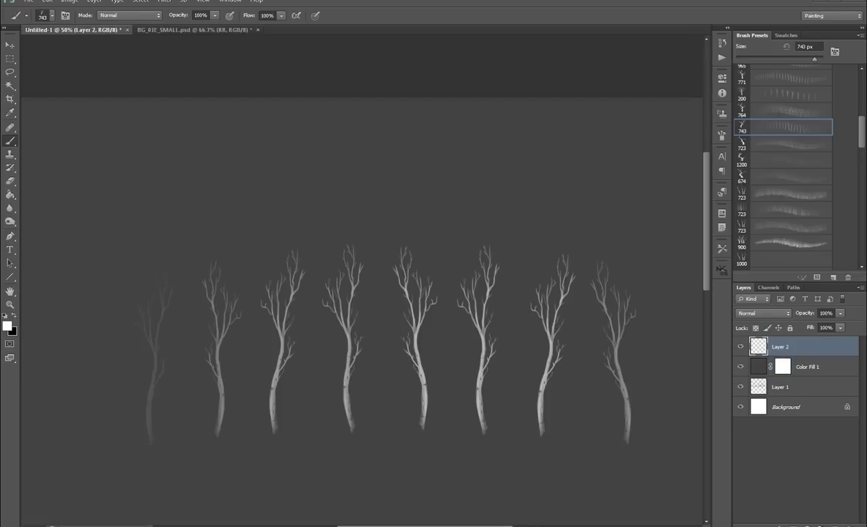
{"action": "left_click", "coordinate": [350, 327]}
{"action": "left_click", "coordinate": [416, 333]}
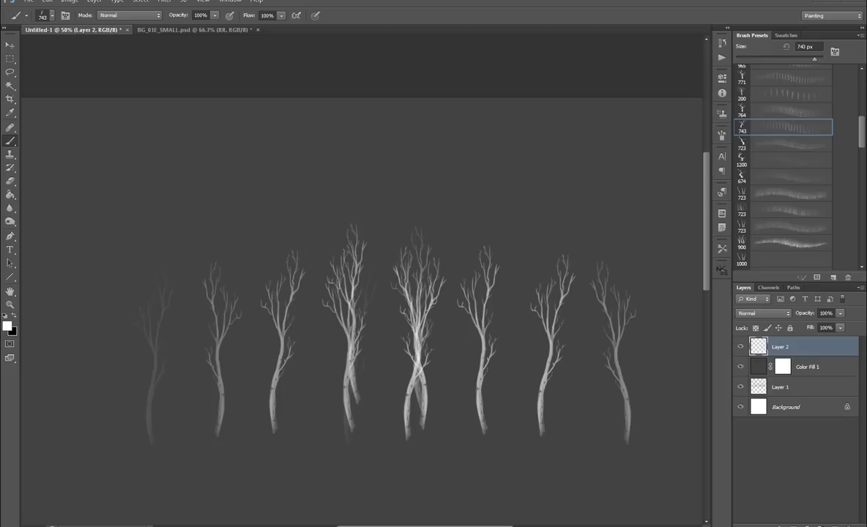
{"action": "left_click_drag", "start_coordinate": [220, 241], "coordinate": [505, 242]}
{"action": "key", "text": "ctrl+z"}
{"action": "left_click_drag", "start_coordinate": [600, 213], "coordinate": [168, 213]}
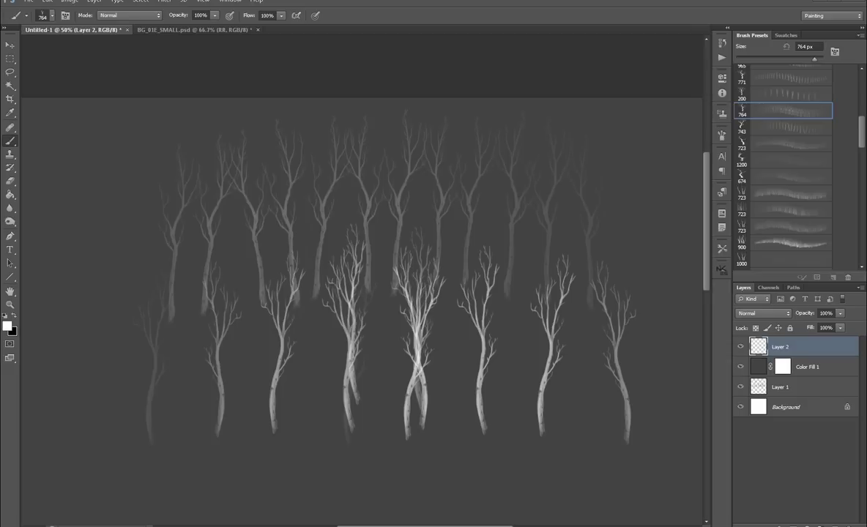
- Paint a lower foreground row of birches with the 200 px preset enlarged to 400 px
{"action": "key", "text": "comma"}
{"action": "key", "text": "bracketright"}
{"action": "key", "text": "bracketright"}
{"action": "key", "text": "bracketright"}
{"action": "left_click_drag", "start_coordinate": [304, 439], "coordinate": [629, 439]}
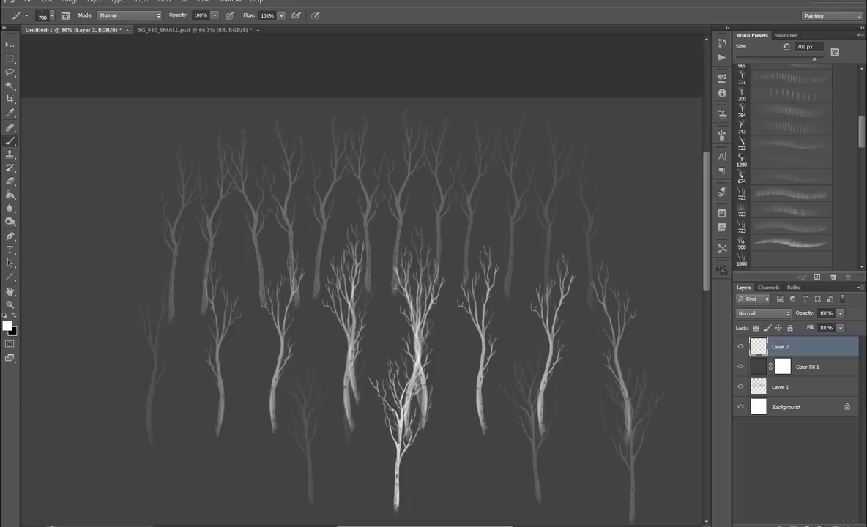
{"action": "key", "text": "comma"}
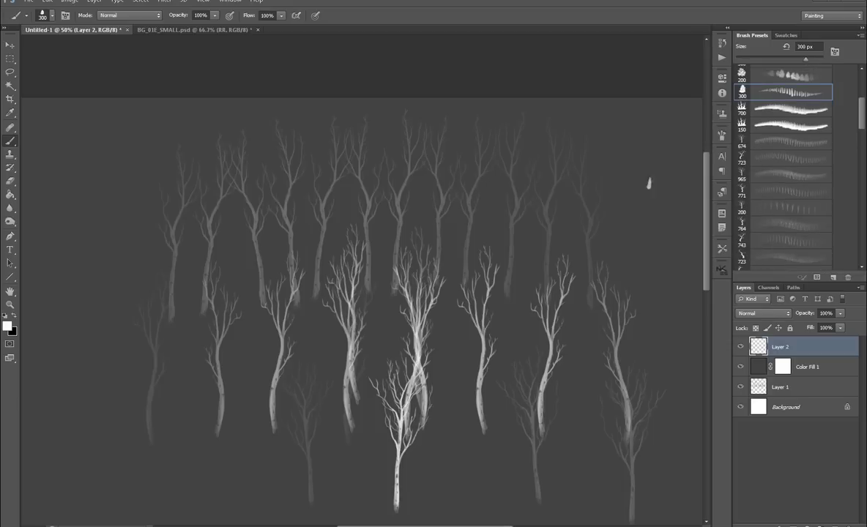
{"action": "key", "text": "bracketright"}
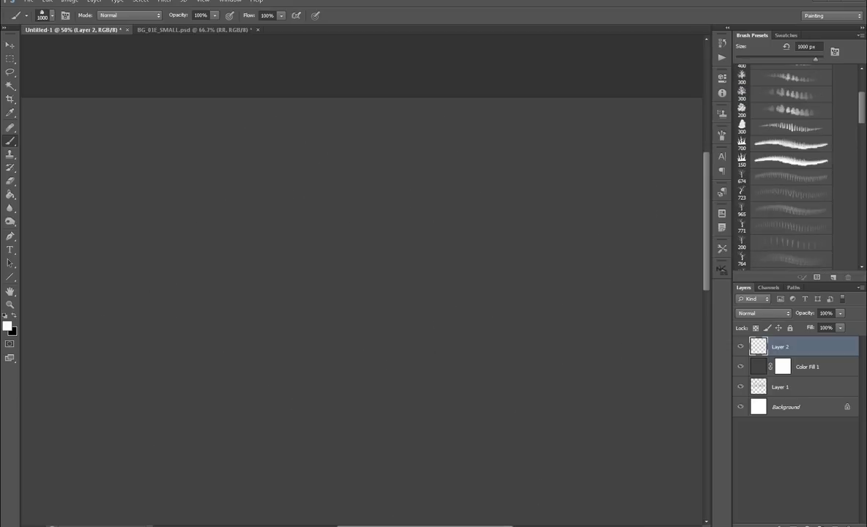
- Hide the Color Fill 1 and Layer 1 layers and make black the painting colour
{"action": "left_click", "coordinate": [341, 297]}
{"action": "key", "text": "ctrl+z"}
{"action": "left_click", "coordinate": [739, 366]}
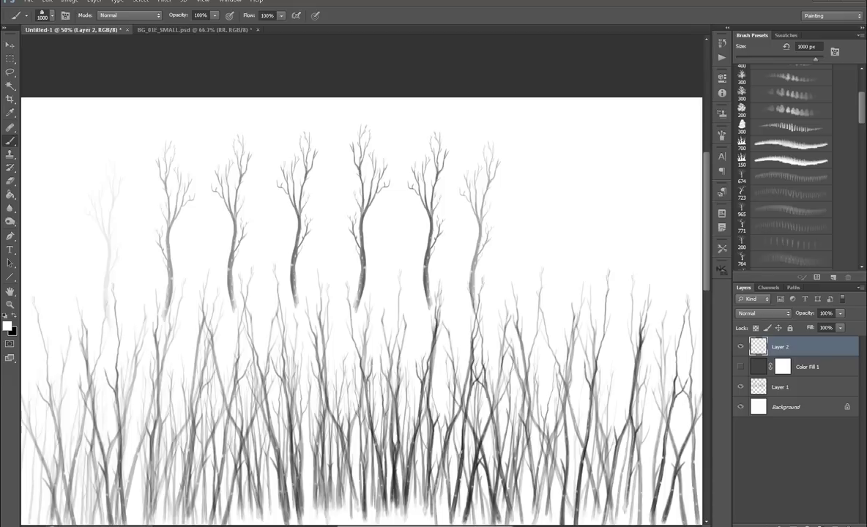
{"action": "left_click", "coordinate": [739, 387]}
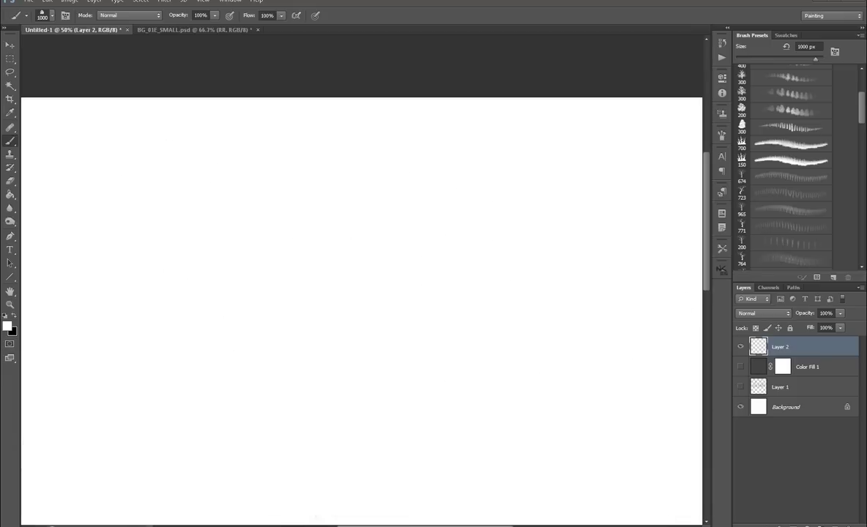
{"action": "key", "text": "x"}
- Stamp a group of light and dark grey leafy trees mid-canvas
{"action": "left_click", "coordinate": [366, 330]}
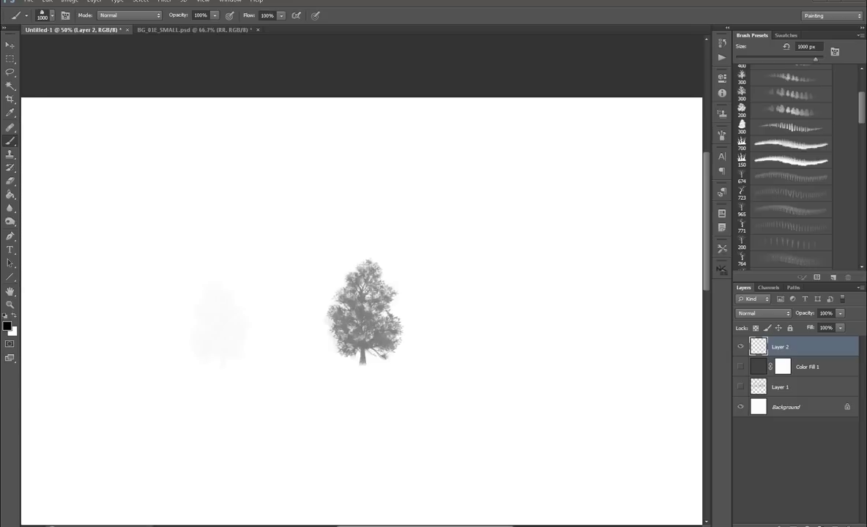
{"action": "left_click", "coordinate": [290, 329]}
{"action": "left_click", "coordinate": [425, 337]}
{"action": "left_click", "coordinate": [486, 359]}
{"action": "left_click", "coordinate": [249, 345]}
{"action": "left_click", "coordinate": [334, 344]}
{"action": "left_click", "coordinate": [280, 366]}
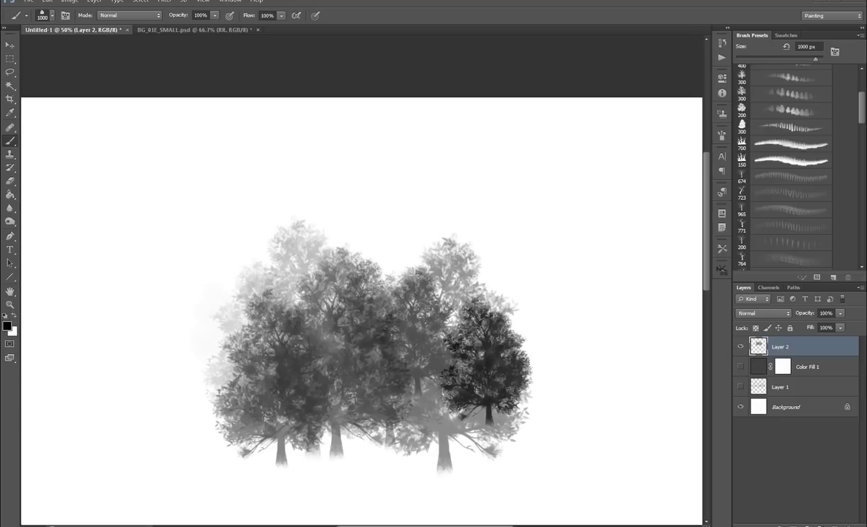
- Stamp three small trees at upper right and two 400 px trees at lower right
{"action": "left_click", "coordinate": [790, 94]}
{"action": "left_click", "coordinate": [606, 212]}
{"action": "left_click", "coordinate": [591, 241]}
{"action": "left_click", "coordinate": [573, 271]}
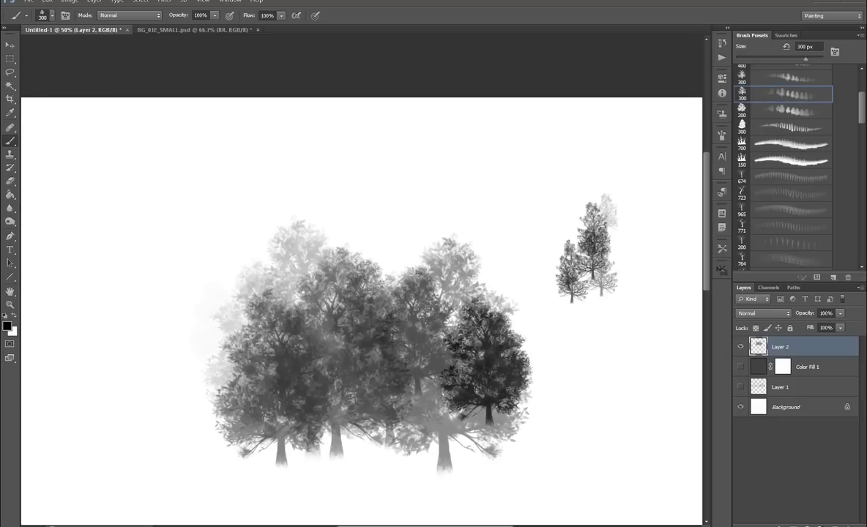
{"action": "key", "text": "bracketright"}
{"action": "left_click", "coordinate": [614, 435]}
{"action": "left_click", "coordinate": [623, 388]}
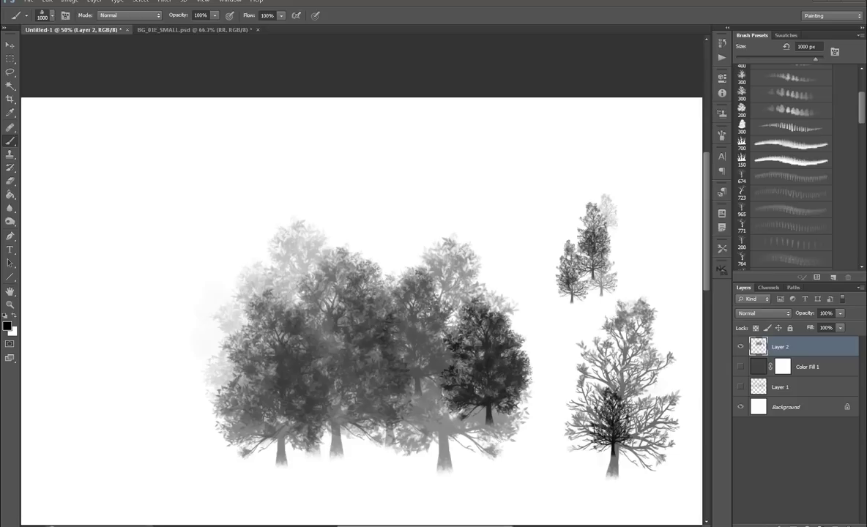
- Paint light then dark 700 px foliage over the left side with the 33 px foliage brush
{"action": "scroll", "coordinate": [791, 165], "scroll_direction": "up", "scroll_amount": 5}
{"action": "left_click", "coordinate": [789, 106]}
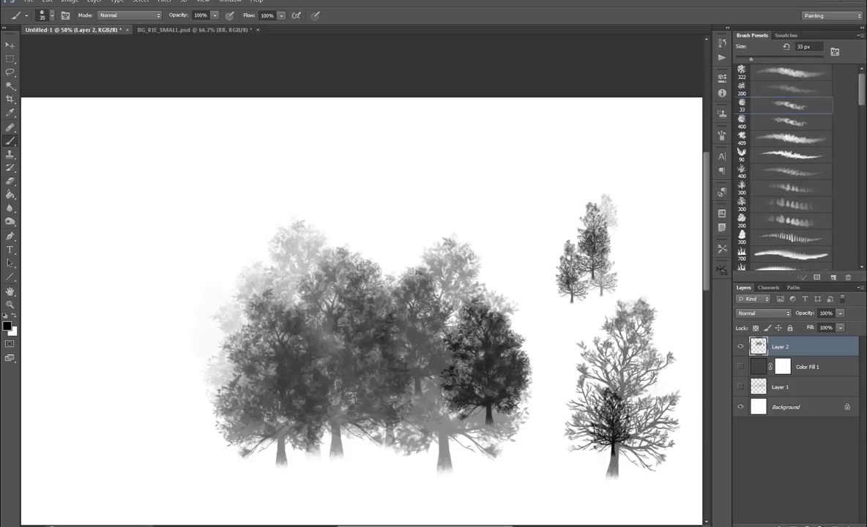
{"action": "key", "text": "bracketright"}
{"action": "mouse_move", "coordinate": [102, 219]}
{"action": "left_mouse_down"}
{"action": "mouse_move", "coordinate": [139, 241]}
{"action": "mouse_move", "coordinate": [124, 351]}
{"action": "left_mouse_up"}
{"action": "key", "text": "bracketright"}
{"action": "key", "text": "bracketright"}
{"action": "key", "text": "bracketright"}
{"action": "left_click_drag", "start_coordinate": [168, 212], "coordinate": [183, 396]}
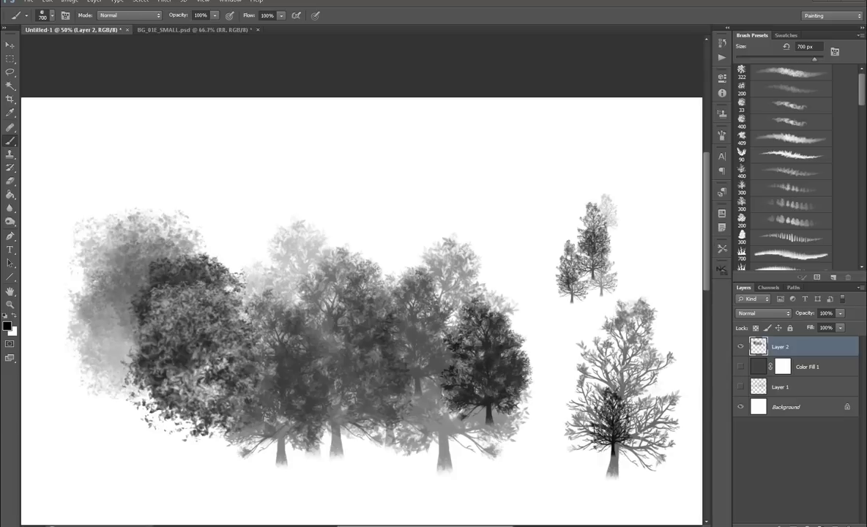
- Paint dark foliage above the trees with the 200 px and 322 px brushes, then clear Layer 2
{"action": "left_click", "coordinate": [789, 106]}
{"action": "key", "text": "comma"}
{"action": "mouse_move", "coordinate": [322, 183]}
{"action": "left_mouse_down"}
{"action": "mouse_move", "coordinate": [417, 192]}
{"action": "mouse_move", "coordinate": [414, 205]}
{"action": "mouse_move", "coordinate": [505, 220]}
{"action": "left_mouse_up"}
{"action": "key", "text": "comma"}
{"action": "mouse_move", "coordinate": [560, 235]}
{"action": "left_mouse_down"}
{"action": "mouse_move", "coordinate": [524, 213]}
{"action": "mouse_move", "coordinate": [432, 187]}
{"action": "mouse_move", "coordinate": [483, 201]}
{"action": "mouse_move", "coordinate": [541, 241]}
{"action": "left_mouse_up"}
{"action": "mouse_move", "coordinate": [513, 212]}
{"action": "left_mouse_down"}
{"action": "mouse_move", "coordinate": [410, 308]}
{"action": "mouse_move", "coordinate": [293, 307]}
{"action": "left_mouse_up"}
{"action": "key", "text": "ctrl+a"}
{"action": "key", "text": "Delete"}
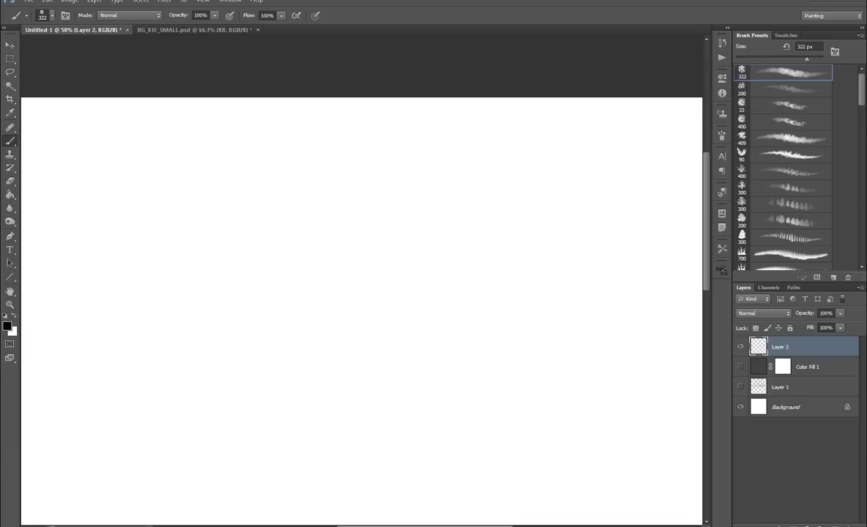
- Add a mid-grey Solid Color fill layer and invert its mask to hide it
{"action": "left_click", "coordinate": [805, 524]}
{"action": "left_click", "coordinate": [780, 345]}
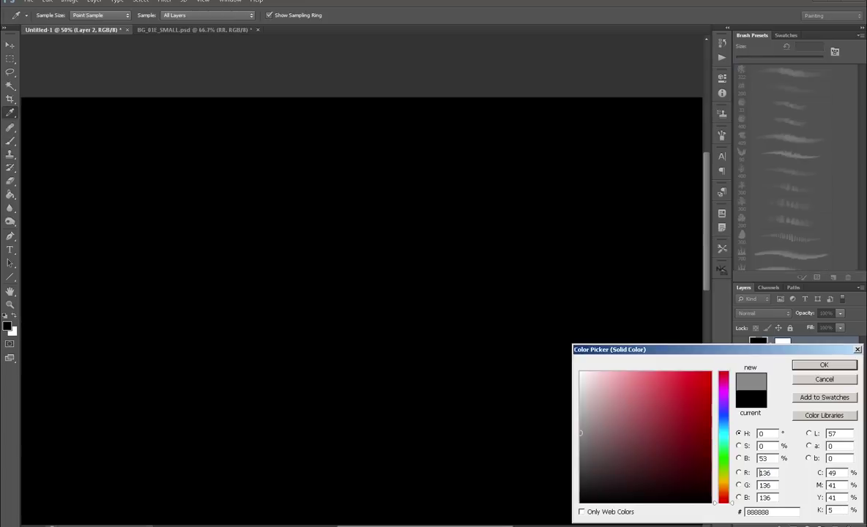
{"action": "left_click", "coordinate": [580, 430]}
{"action": "key", "text": "Return"}
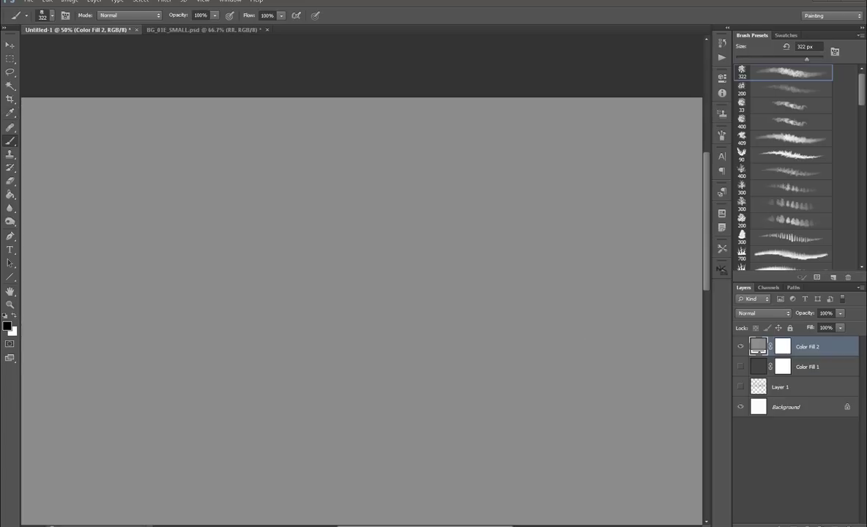
{"action": "key", "text": "ctrl+backslash"}
{"action": "key", "text": "ctrl+i"}
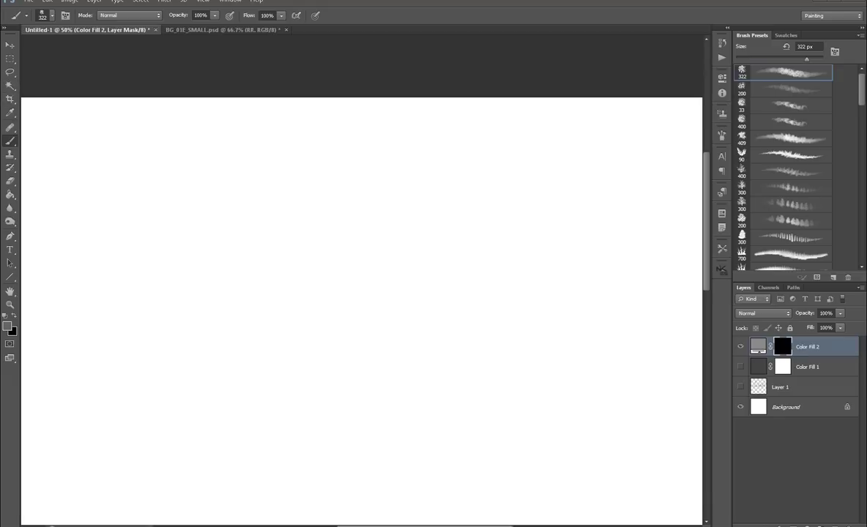
- Reveal a bush-shaped area of the grey fill with the 500 px leafy brush on the mask
{"action": "scroll", "coordinate": [784, 166], "scroll_direction": "down", "scroll_amount": 10}
{"action": "left_click", "coordinate": [791, 213]}
{"action": "left_click", "coordinate": [319, 350]}
{"action": "key", "text": "ctrl+z"}
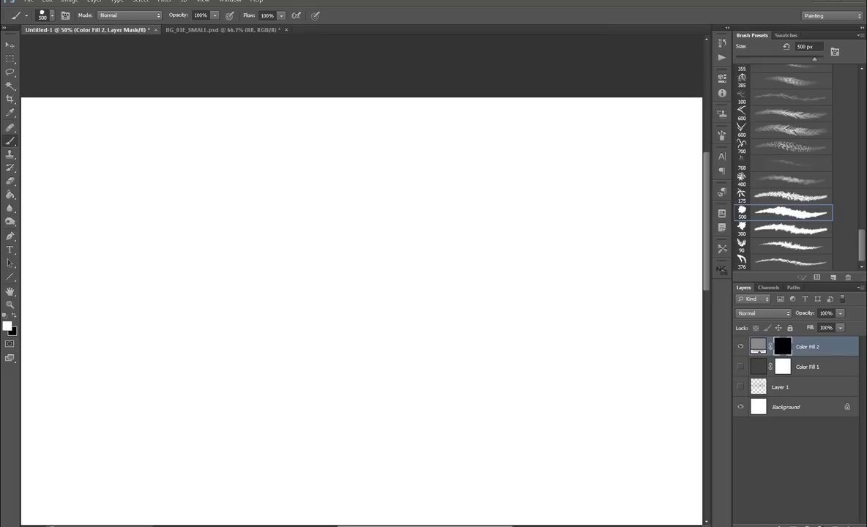
{"action": "mouse_move", "coordinate": [366, 314]}
{"action": "left_mouse_down"}
{"action": "mouse_move", "coordinate": [413, 315]}
{"action": "mouse_move", "coordinate": [315, 315]}
{"action": "mouse_move", "coordinate": [241, 366]}
{"action": "mouse_move", "coordinate": [227, 366]}
{"action": "mouse_move", "coordinate": [278, 286]}
{"action": "mouse_move", "coordinate": [439, 322]}
{"action": "mouse_move", "coordinate": [469, 307]}
{"action": "mouse_move", "coordinate": [417, 234]}
{"action": "mouse_move", "coordinate": [322, 351]}
{"action": "mouse_move", "coordinate": [440, 344]}
{"action": "mouse_move", "coordinate": [497, 370]}
{"action": "left_mouse_up"}
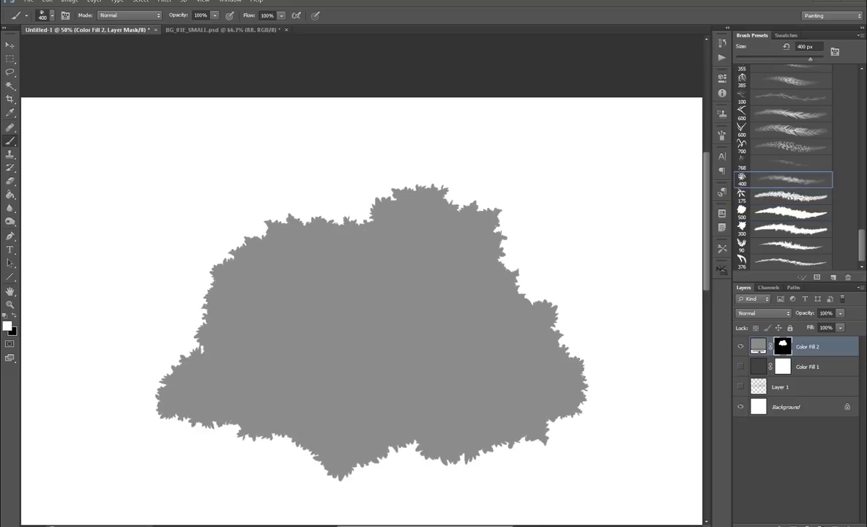
- Fringe the bush's left, right and bottom edges with the 90 px foliage brush at 100 px
{"action": "left_click", "coordinate": [787, 245]}
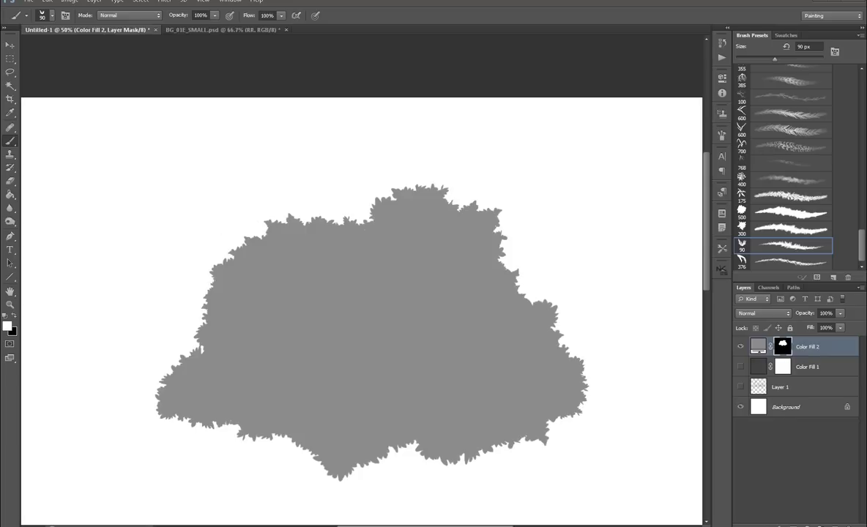
{"action": "key", "text": "bracketright"}
{"action": "key", "text": "bracketright"}
{"action": "key", "text": "bracketright"}
{"action": "key", "text": "bracketright"}
{"action": "left_click_drag", "start_coordinate": [195, 275], "coordinate": [177, 315]}
{"action": "left_click_drag", "start_coordinate": [157, 359], "coordinate": [176, 428]}
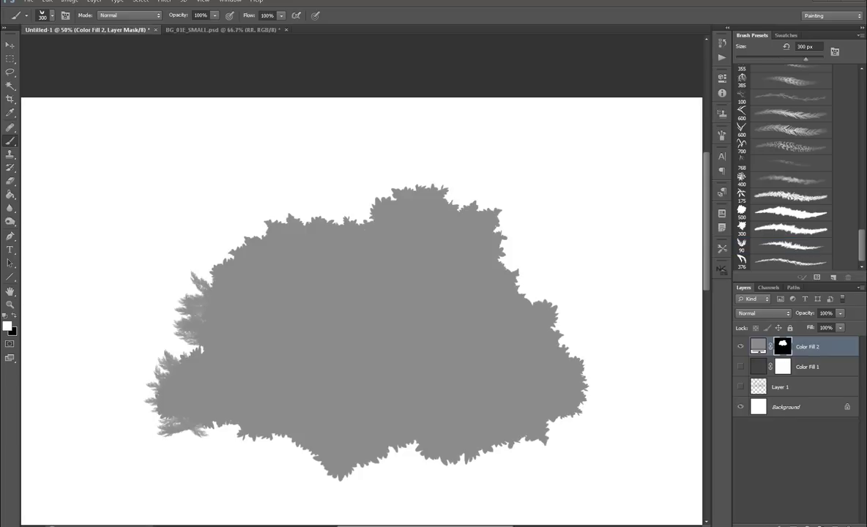
{"action": "mouse_move", "coordinate": [491, 260]}
{"action": "left_mouse_down"}
{"action": "mouse_move", "coordinate": [534, 315]}
{"action": "mouse_move", "coordinate": [483, 410]}
{"action": "mouse_move", "coordinate": [370, 419]}
{"action": "mouse_move", "coordinate": [362, 469]}
{"action": "left_mouse_up"}
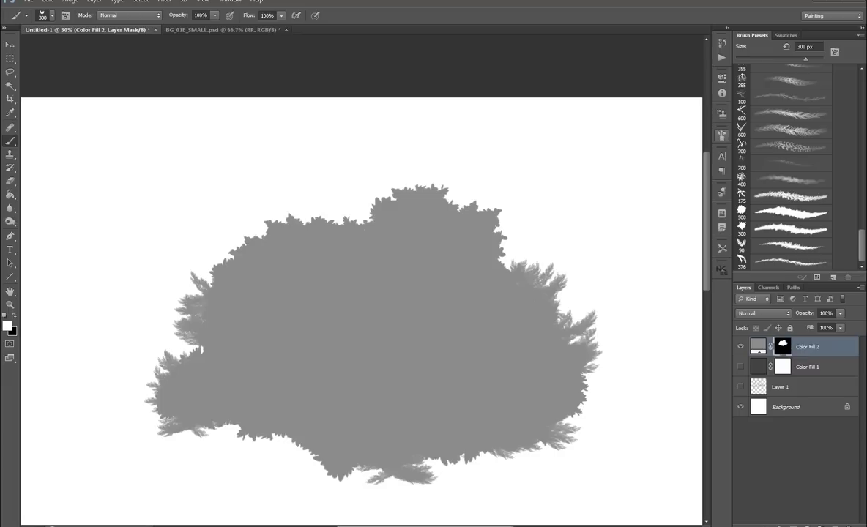
- Flip the foliage brush tip angle and add foliage along the bush's top and left edges
{"action": "key", "text": "F5"}
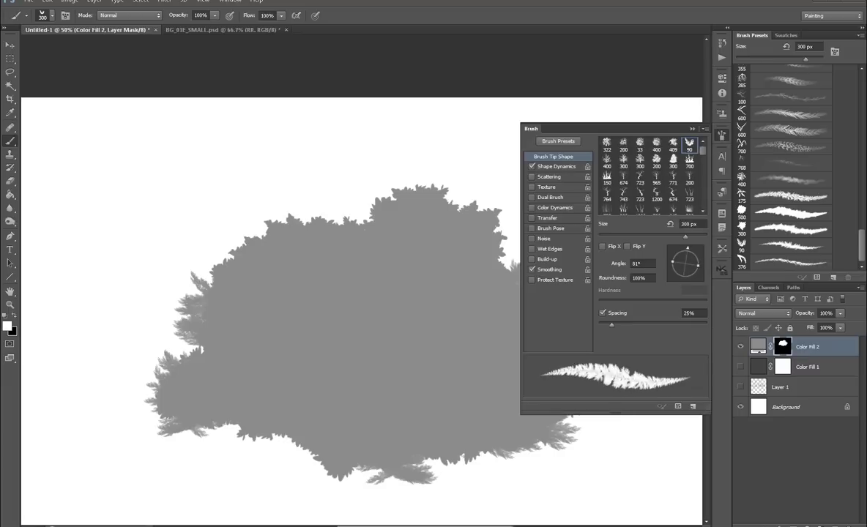
{"action": "left_click_drag", "start_coordinate": [702, 263], "coordinate": [669, 262]}
{"action": "left_click", "coordinate": [323, 199]}
{"action": "mouse_move", "coordinate": [329, 196]}
{"action": "left_mouse_down"}
{"action": "mouse_move", "coordinate": [339, 198]}
{"action": "mouse_move", "coordinate": [175, 260]}
{"action": "mouse_move", "coordinate": [198, 238]}
{"action": "mouse_move", "coordinate": [125, 421]}
{"action": "mouse_move", "coordinate": [212, 407]}
{"action": "mouse_move", "coordinate": [468, 439]}
{"action": "mouse_move", "coordinate": [513, 424]}
{"action": "left_mouse_up"}
{"action": "key", "text": "F5"}
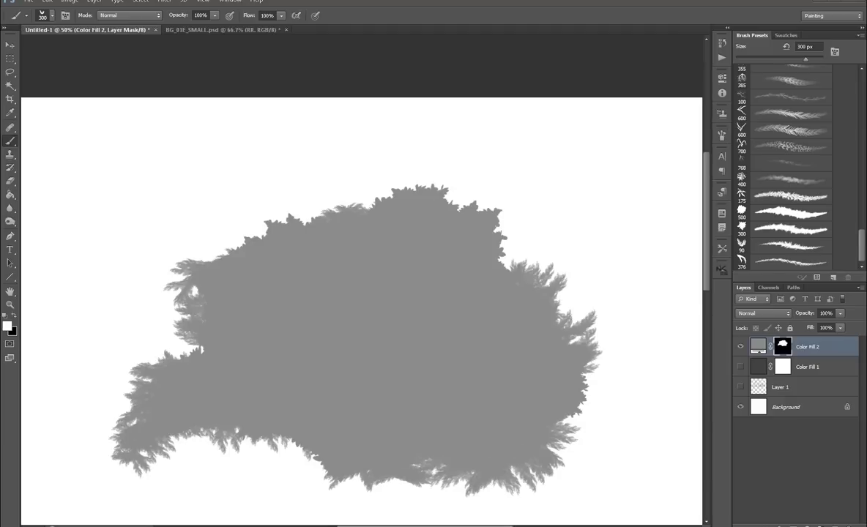
- Paint fern strands hanging below the bush's bottom and lower-left edges with the 376 px brush
{"action": "left_click", "coordinate": [784, 261]}
{"action": "left_click_drag", "start_coordinate": [560, 417], "coordinate": [575, 492]}
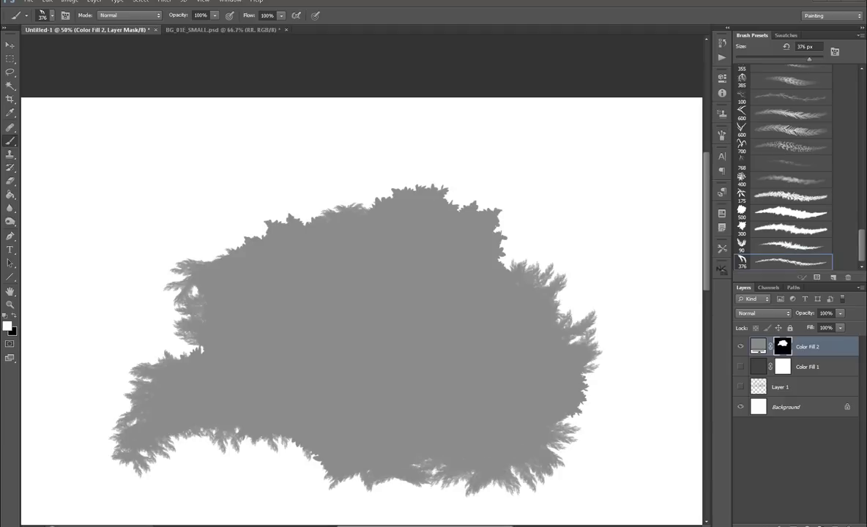
{"action": "scroll", "coordinate": [359, 293], "scroll_direction": "down", "scroll_amount": 3}
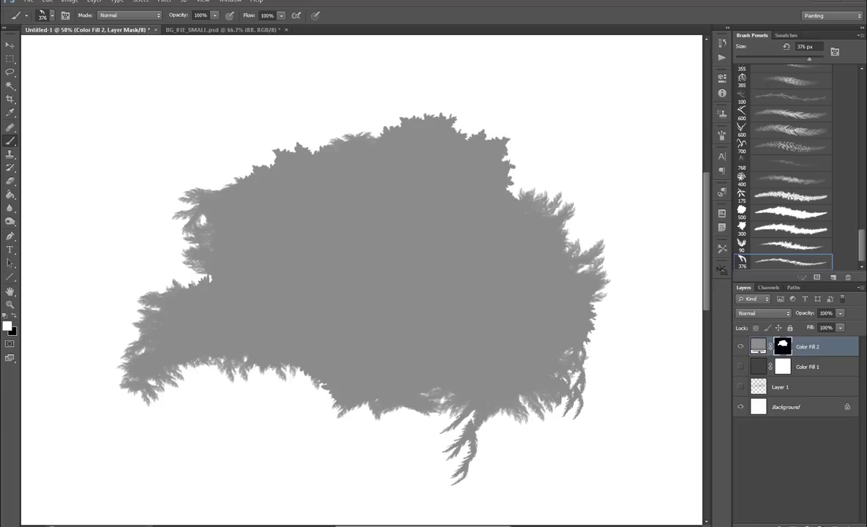
{"action": "left_click_drag", "start_coordinate": [450, 388], "coordinate": [446, 483]}
{"action": "left_click_drag", "start_coordinate": [457, 414], "coordinate": [461, 439]}
{"action": "left_click_drag", "start_coordinate": [341, 384], "coordinate": [355, 461]}
{"action": "left_click_drag", "start_coordinate": [143, 344], "coordinate": [156, 410]}
{"action": "left_click_drag", "start_coordinate": [147, 366], "coordinate": [150, 403]}
{"action": "mouse_move", "coordinate": [173, 213]}
{"action": "left_mouse_down"}
{"action": "mouse_move", "coordinate": [168, 252]}
{"action": "mouse_move", "coordinate": [151, 264]}
{"action": "mouse_move", "coordinate": [152, 272]}
{"action": "left_mouse_up"}
{"action": "key", "text": "ctrl+alt+z"}
- Rotate the brush tip to -144° and try upper-left and right-edge strands, undoing the unwanted ones
{"action": "key", "text": "ctrl+alt+z"}
{"action": "key", "text": "ctrl+alt+z"}
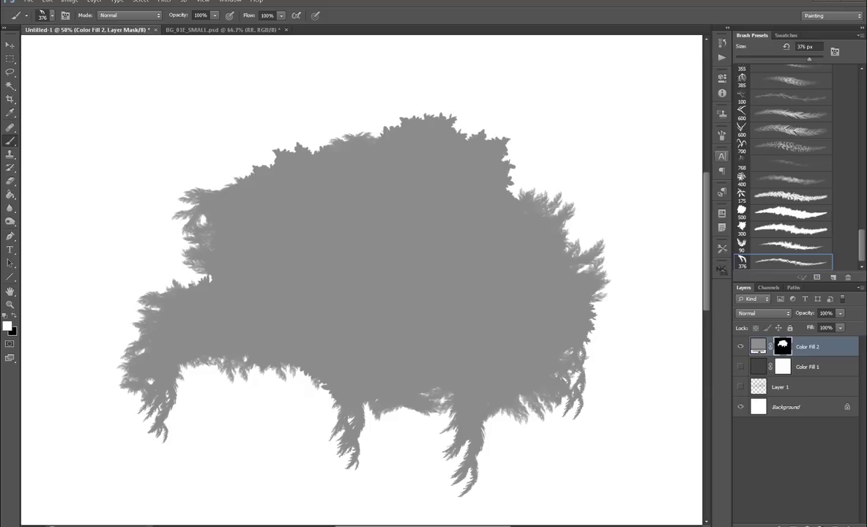
{"action": "key", "text": "F5"}
{"action": "mouse_move", "coordinate": [692, 256]}
{"action": "left_mouse_down"}
{"action": "mouse_move", "coordinate": [693, 271]}
{"action": "mouse_move", "coordinate": [676, 270]}
{"action": "left_mouse_up"}
{"action": "left_click_drag", "start_coordinate": [176, 208], "coordinate": [121, 242]}
{"action": "key", "text": "ctrl+alt+z"}
{"action": "key", "text": "F5"}
{"action": "left_click_drag", "start_coordinate": [555, 242], "coordinate": [566, 293]}
{"action": "key", "text": "ctrl+alt+z"}
{"action": "left_click_drag", "start_coordinate": [538, 216], "coordinate": [553, 314]}
{"action": "key", "text": "ctrl+alt+z"}
{"action": "left_click_drag", "start_coordinate": [267, 139], "coordinate": [289, 121]}
{"action": "key", "text": "ctrl+alt+z"}
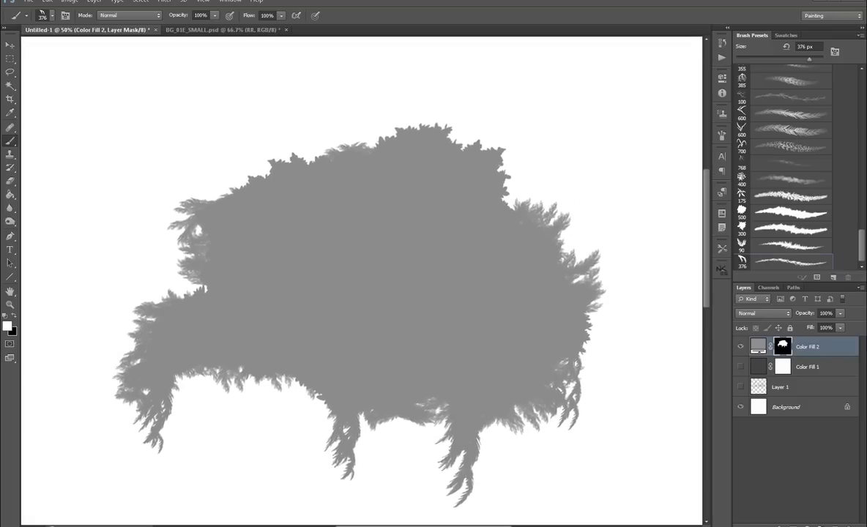
- Group Color Fill 2 into Group 1 and move its silhouette mask onto the group
{"action": "scroll", "coordinate": [362, 293], "scroll_direction": "up", "scroll_amount": 3}
{"action": "key", "text": "ctrl+g"}
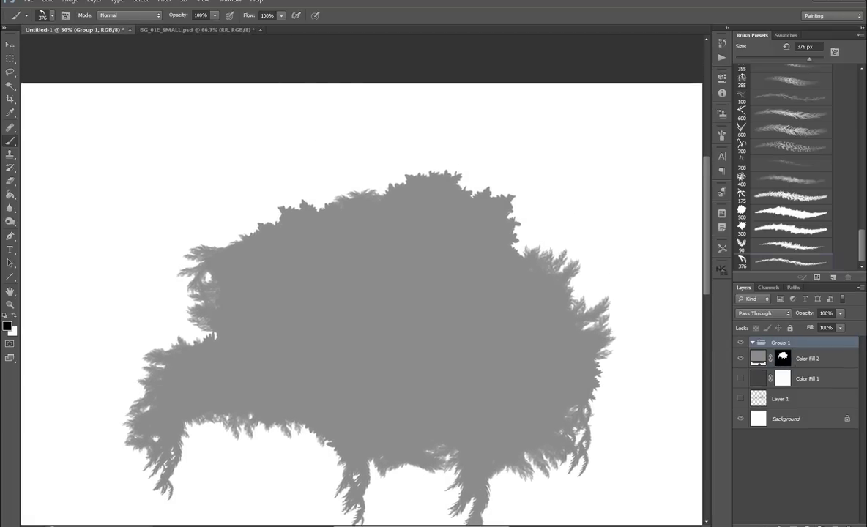
{"action": "left_click", "coordinate": [766, 358]}
{"action": "left_click_drag", "start_coordinate": [790, 358], "coordinate": [780, 344]}
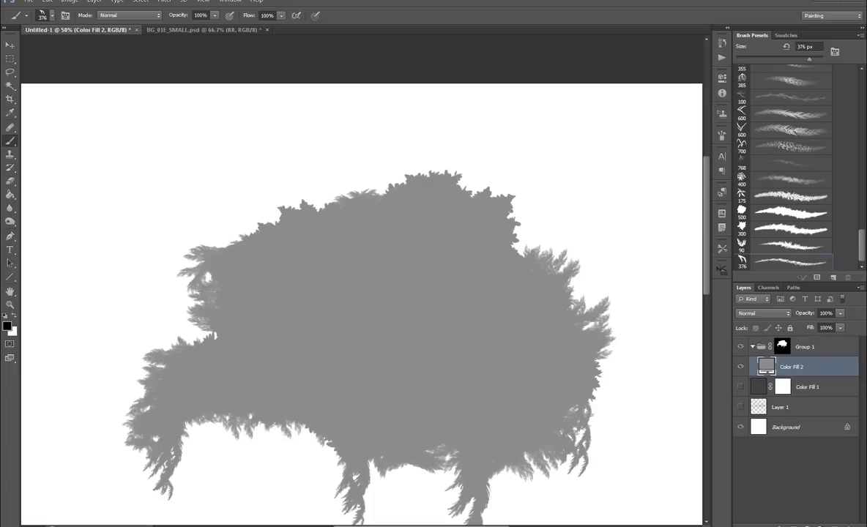
- Add Layer 2 inside Group 1 with a larger brush at 30% opacity and 50% flow
{"action": "key", "text": "ctrl+shift+alt+n"}
{"action": "scroll", "coordinate": [791, 164], "scroll_direction": "up", "scroll_amount": 10}
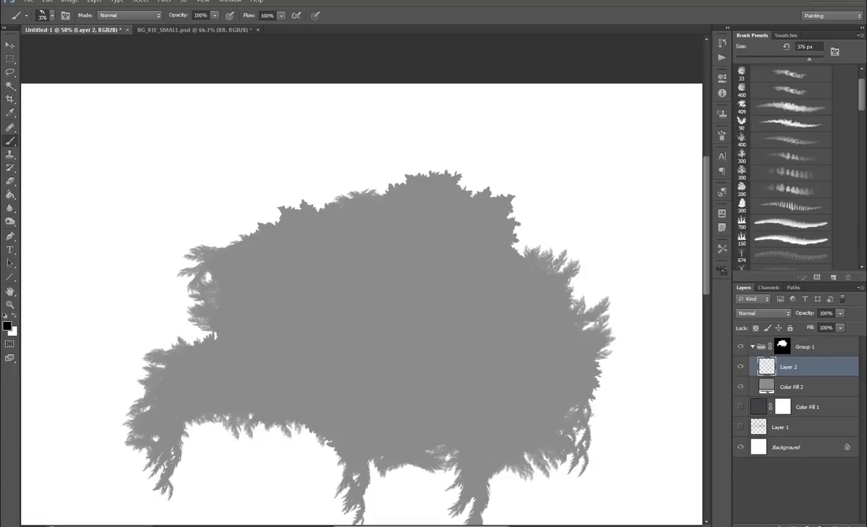
{"action": "left_click", "coordinate": [474, 257]}
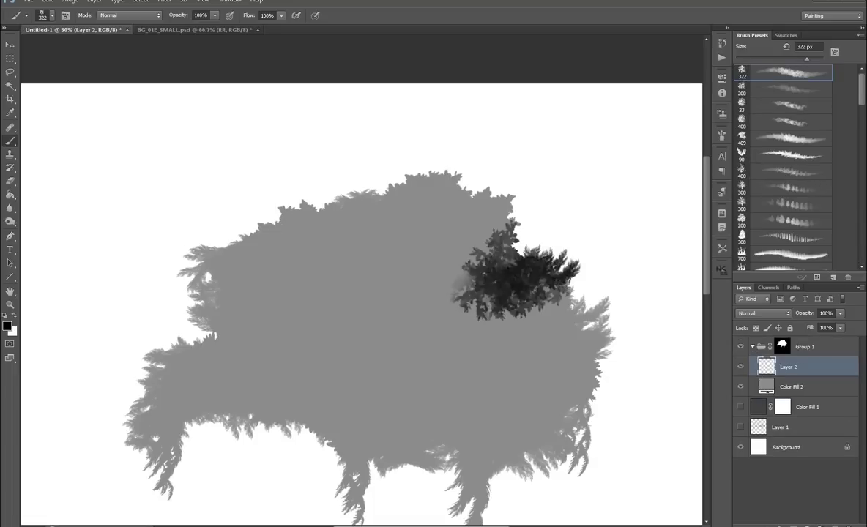
{"action": "key", "text": "ctrl+z"}
{"action": "key", "text": "]"}
{"action": "key", "text": "]"}
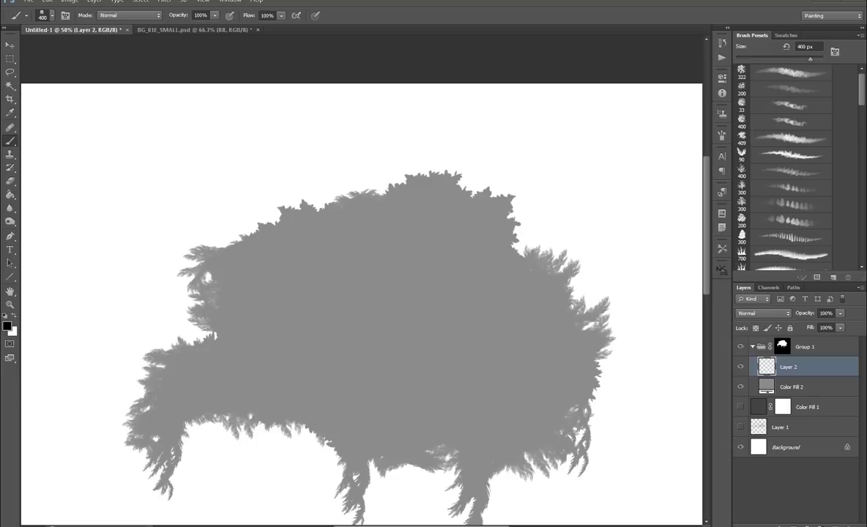
{"action": "left_click", "coordinate": [266, 15]}
- Paint dark gray shading across the lower and middle foliage of the bush
{"action": "mouse_move", "coordinate": [241, 366]}
{"action": "left_mouse_down"}
{"action": "mouse_move", "coordinate": [285, 373]}
{"action": "mouse_move", "coordinate": [165, 407]}
{"action": "mouse_move", "coordinate": [183, 380]}
{"action": "mouse_move", "coordinate": [296, 399]}
{"action": "mouse_move", "coordinate": [329, 469]}
{"action": "left_mouse_up"}
{"action": "left_click_drag", "start_coordinate": [366, 293], "coordinate": [350, 271]}
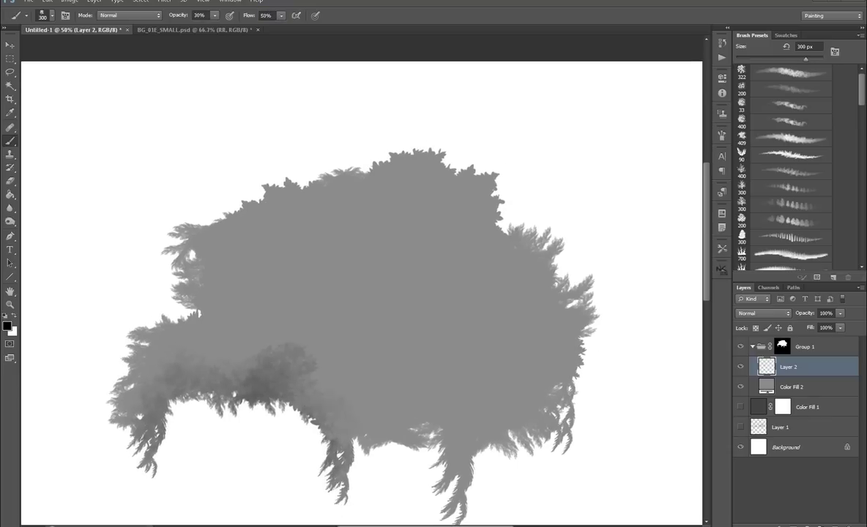
{"action": "mouse_move", "coordinate": [308, 363]}
{"action": "left_mouse_down"}
{"action": "mouse_move", "coordinate": [340, 428]}
{"action": "mouse_move", "coordinate": [461, 410]}
{"action": "left_mouse_up"}
{"action": "mouse_move", "coordinate": [410, 337]}
{"action": "left_mouse_down"}
{"action": "mouse_move", "coordinate": [344, 388]}
{"action": "mouse_move", "coordinate": [403, 366]}
{"action": "mouse_move", "coordinate": [468, 424]}
{"action": "left_mouse_up"}
{"action": "mouse_move", "coordinate": [439, 366]}
{"action": "left_mouse_down"}
{"action": "mouse_move", "coordinate": [513, 414]}
{"action": "mouse_move", "coordinate": [476, 362]}
{"action": "mouse_move", "coordinate": [524, 292]}
{"action": "mouse_move", "coordinate": [513, 308]}
{"action": "left_mouse_up"}
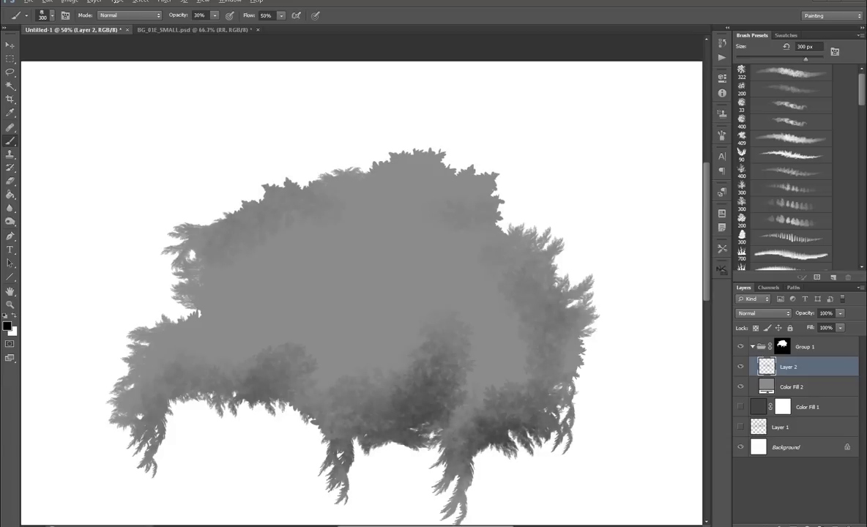
- Paint soft white highlights across the top, centre and left of the bush
{"action": "key", "text": "x"}
{"action": "mouse_move", "coordinate": [344, 183]}
{"action": "left_mouse_down"}
{"action": "mouse_move", "coordinate": [351, 220]}
{"action": "mouse_move", "coordinate": [439, 175]}
{"action": "mouse_move", "coordinate": [443, 245]}
{"action": "left_mouse_up"}
{"action": "mouse_move", "coordinate": [367, 212]}
{"action": "left_mouse_down"}
{"action": "mouse_move", "coordinate": [235, 227]}
{"action": "mouse_move", "coordinate": [410, 241]}
{"action": "mouse_move", "coordinate": [447, 256]}
{"action": "mouse_move", "coordinate": [469, 308]}
{"action": "mouse_move", "coordinate": [451, 351]}
{"action": "mouse_move", "coordinate": [506, 341]}
{"action": "left_mouse_up"}
{"action": "mouse_move", "coordinate": [216, 301]}
{"action": "left_mouse_down"}
{"action": "mouse_move", "coordinate": [223, 306]}
{"action": "mouse_move", "coordinate": [220, 282]}
{"action": "left_mouse_up"}
{"action": "mouse_move", "coordinate": [143, 341]}
{"action": "left_mouse_down"}
{"action": "mouse_move", "coordinate": [192, 287]}
{"action": "mouse_move", "coordinate": [252, 326]}
{"action": "mouse_move", "coordinate": [344, 322]}
{"action": "mouse_move", "coordinate": [355, 300]}
{"action": "mouse_move", "coordinate": [278, 314]}
{"action": "mouse_move", "coordinate": [278, 352]}
{"action": "left_mouse_up"}
- Return to black and darken the bush's upper-centre and right side
{"action": "key", "text": "x"}
{"action": "mouse_move", "coordinate": [303, 252]}
{"action": "left_mouse_down"}
{"action": "mouse_move", "coordinate": [267, 290]}
{"action": "mouse_move", "coordinate": [336, 242]}
{"action": "left_mouse_up"}
{"action": "mouse_move", "coordinate": [242, 256]}
{"action": "left_mouse_down"}
{"action": "mouse_move", "coordinate": [216, 274]}
{"action": "mouse_move", "coordinate": [322, 216]}
{"action": "mouse_move", "coordinate": [414, 234]}
{"action": "mouse_move", "coordinate": [388, 264]}
{"action": "mouse_move", "coordinate": [505, 322]}
{"action": "left_mouse_up"}
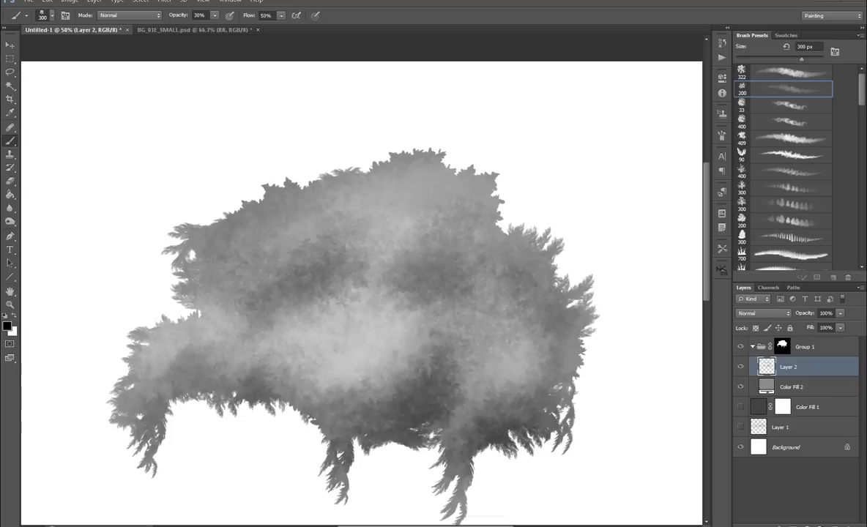
- Brighten the middle of the bush with white using the 400 px leafy brush
{"action": "left_click", "coordinate": [783, 105]}
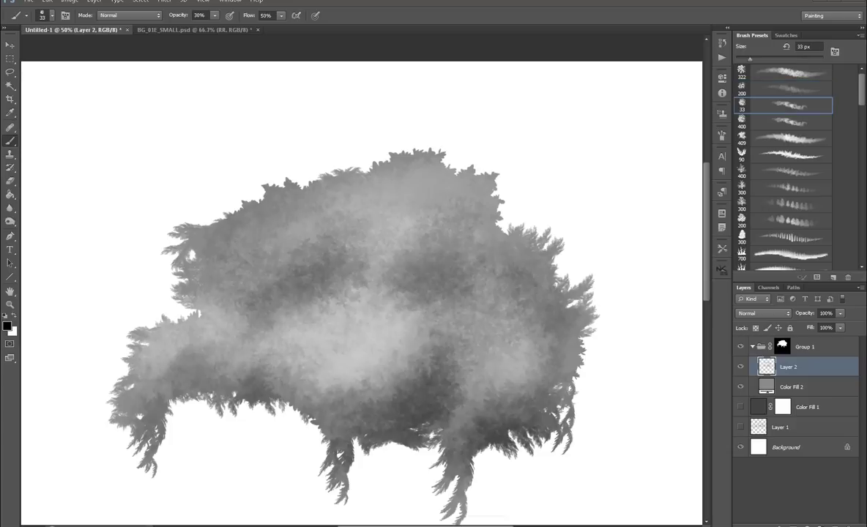
{"action": "left_click", "coordinate": [784, 89]}
{"action": "key", "text": "bracketright"}
{"action": "key", "text": "bracketright"}
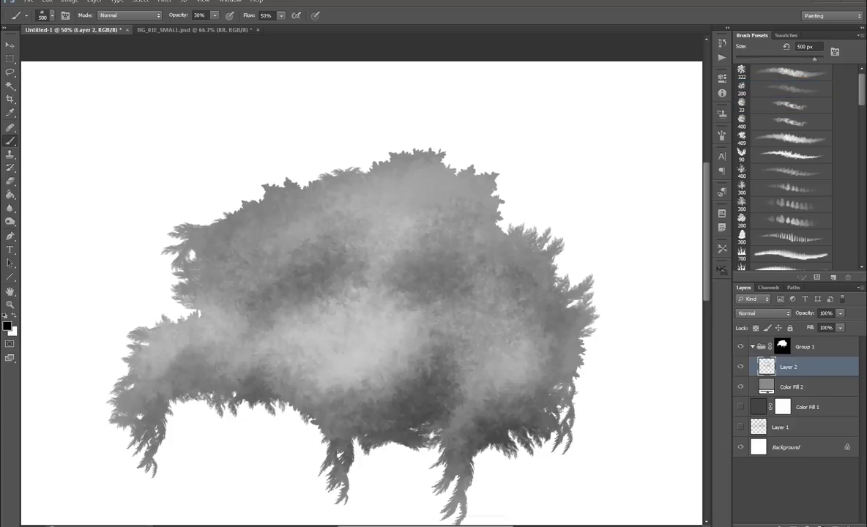
{"action": "key", "text": "x"}
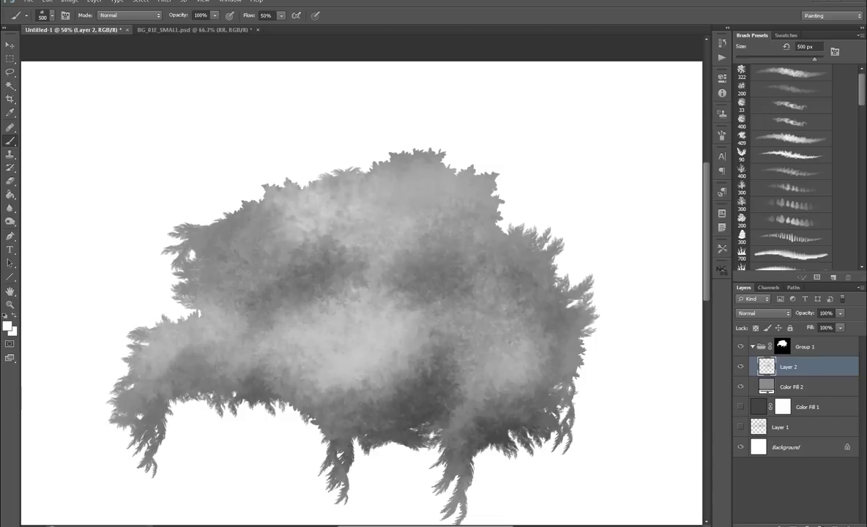
{"action": "left_click", "coordinate": [783, 121]}
{"action": "left_click_drag", "start_coordinate": [475, 224], "coordinate": [432, 165]}
{"action": "left_click_drag", "start_coordinate": [304, 179], "coordinate": [300, 271]}
{"action": "mouse_move", "coordinate": [469, 282]}
{"action": "left_mouse_down"}
{"action": "mouse_move", "coordinate": [439, 271]}
{"action": "mouse_move", "coordinate": [418, 351]}
{"action": "mouse_move", "coordinate": [457, 261]}
{"action": "mouse_move", "coordinate": [491, 269]}
{"action": "left_mouse_up"}
- Paint a deep dark shadow in the bush's lower centre, enlarging the brush to 700 px
{"action": "left_click_drag", "start_coordinate": [308, 278], "coordinate": [260, 307]}
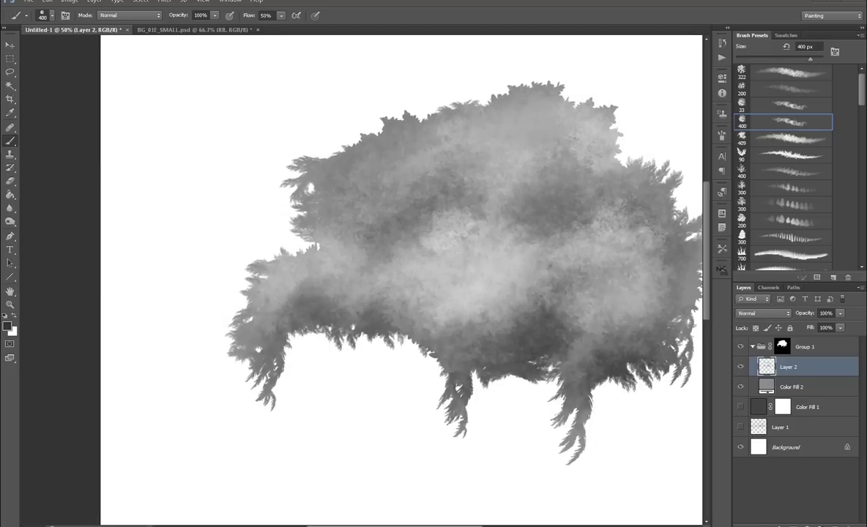
{"action": "mouse_move", "coordinate": [333, 293]}
{"action": "left_mouse_down"}
{"action": "mouse_move", "coordinate": [384, 252]}
{"action": "mouse_move", "coordinate": [421, 322]}
{"action": "left_mouse_up"}
{"action": "left_click_drag", "start_coordinate": [256, 304], "coordinate": [252, 340]}
{"action": "left_click_drag", "start_coordinate": [505, 290], "coordinate": [550, 329]}
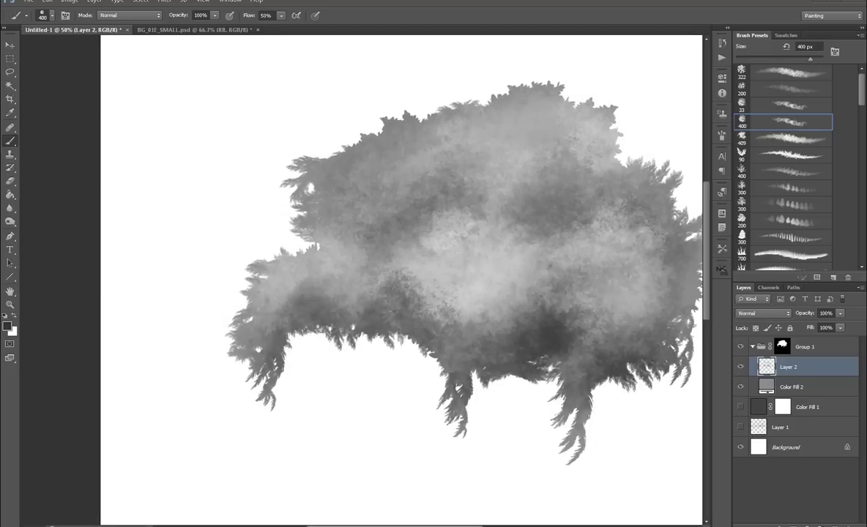
{"action": "key", "text": "bracketright"}
{"action": "key", "text": "bracketright"}
{"action": "key", "text": "bracketright"}
{"action": "mouse_move", "coordinate": [454, 249]}
{"action": "left_mouse_down"}
{"action": "mouse_move", "coordinate": [505, 212]}
{"action": "mouse_move", "coordinate": [556, 336]}
{"action": "left_mouse_up"}
{"action": "left_click_drag", "start_coordinate": [513, 301], "coordinate": [542, 333]}
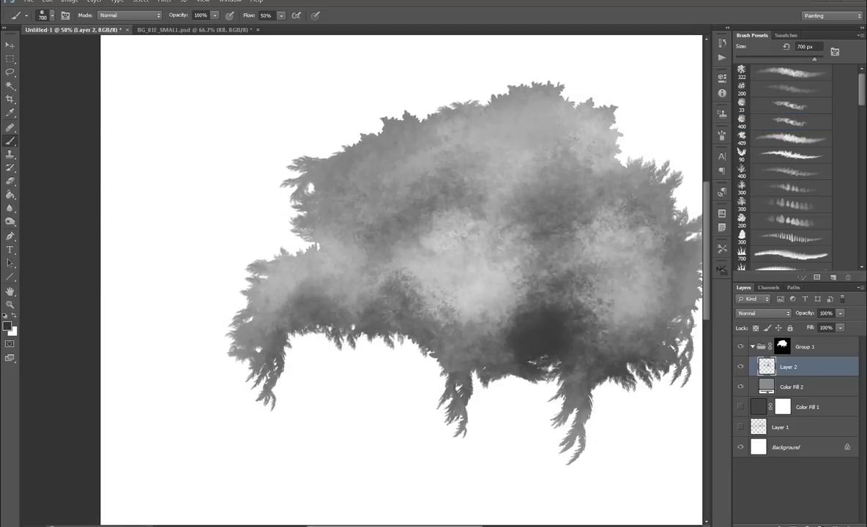
{"action": "scroll", "coordinate": [791, 165], "scroll_direction": "down", "scroll_amount": 10}
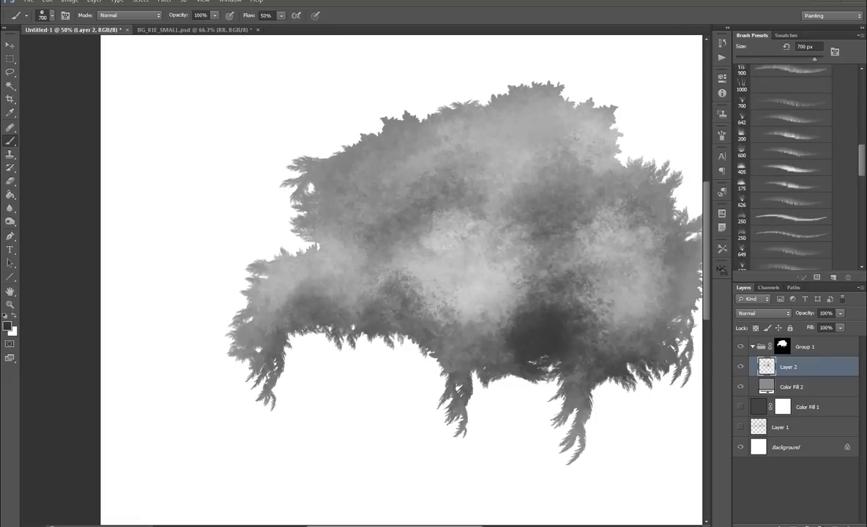
- Try the small leafy and fern presets, settling on the 30 px leafy brush at 35 px
{"action": "scroll", "coordinate": [790, 164], "scroll_direction": "down", "scroll_amount": 5}
{"action": "left_click", "coordinate": [787, 167]}
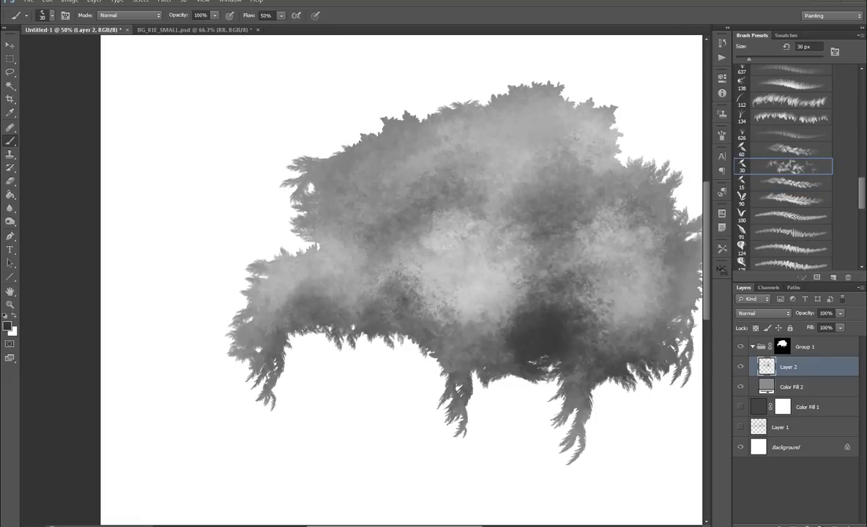
{"action": "key", "text": "bracketright"}
{"action": "key", "text": "bracketright"}
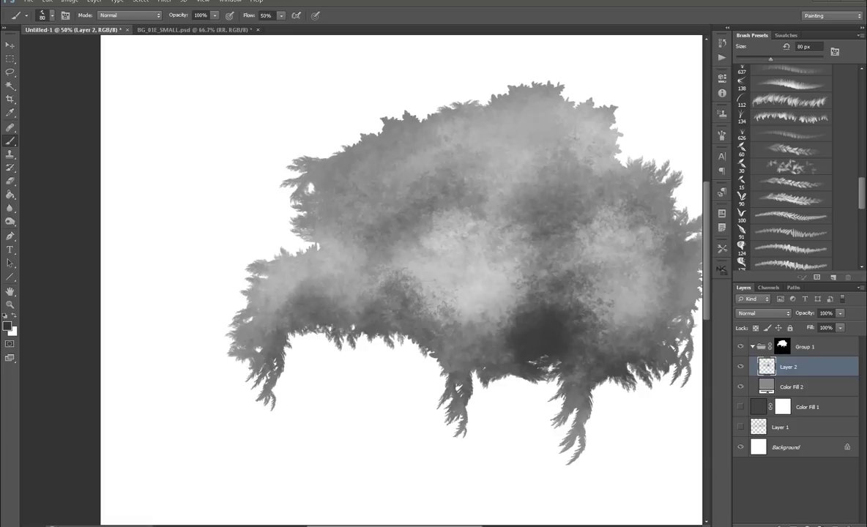
{"action": "left_click", "coordinate": [791, 181]}
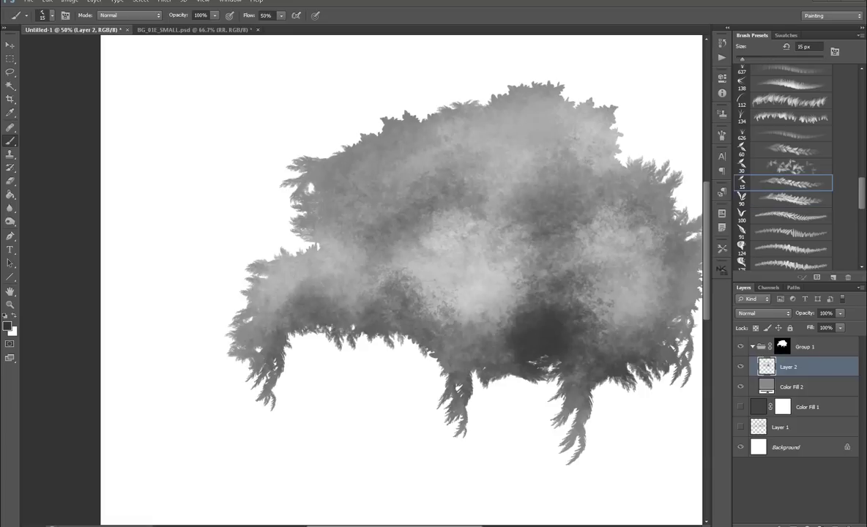
{"action": "key", "text": "bracketright"}
{"action": "key", "text": "bracketright"}
{"action": "key", "text": "bracketright"}
{"action": "key", "text": "bracketright"}
{"action": "key", "text": "bracketright"}
{"action": "key", "text": "bracketright"}
{"action": "key", "text": "bracketright"}
{"action": "key", "text": "bracketright"}
{"action": "key", "text": "bracketright"}
{"action": "key", "text": "bracketright"}
{"action": "key", "text": "bracketright"}
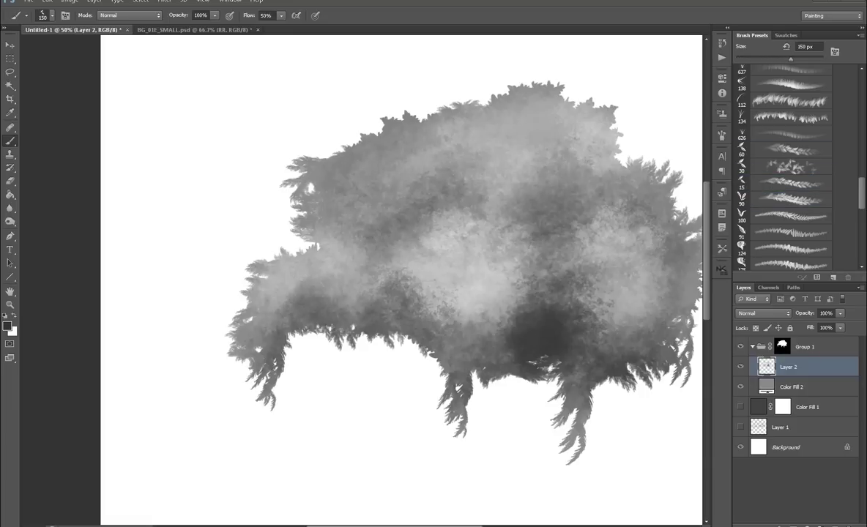
{"action": "key", "text": "bracketleft"}
{"action": "key", "text": "bracketleft"}
{"action": "key", "text": "bracketleft"}
{"action": "left_click", "coordinate": [791, 167]}
{"action": "key", "text": "bracketright"}
{"action": "key", "text": "bracketright"}
{"action": "key", "text": "bracketright"}
{"action": "key", "text": "bracketright"}
{"action": "key", "text": "bracketright"}
{"action": "key", "text": "bracketright"}
{"action": "key", "text": "bracketright"}
{"action": "key", "text": "bracketright"}
{"action": "key", "text": "bracketright"}
{"action": "key", "text": "bracketright"}
{"action": "key", "text": "bracketright"}
{"action": "key", "text": "bracketright"}
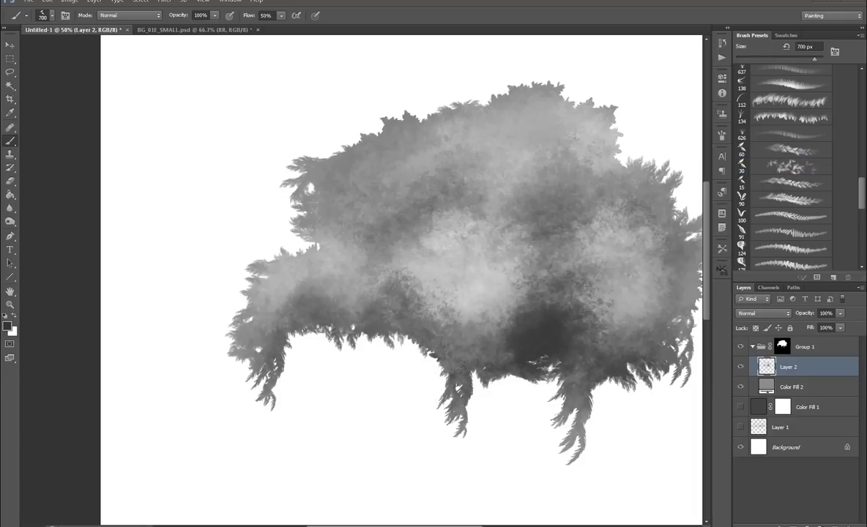
- Add dark leafy strokes across the bush's left-centre, then select the 90 px fern preset and Group 1's mask
{"action": "mouse_move", "coordinate": [402, 277]}
{"action": "left_mouse_down"}
{"action": "mouse_move", "coordinate": [388, 323]}
{"action": "mouse_move", "coordinate": [301, 278]}
{"action": "mouse_move", "coordinate": [252, 343]}
{"action": "left_mouse_up"}
{"action": "left_click_drag", "start_coordinate": [537, 340], "coordinate": [523, 350]}
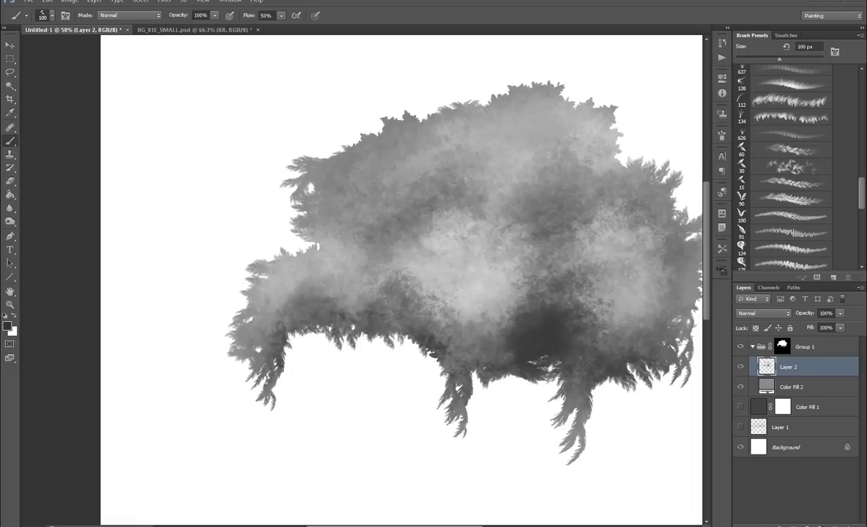
{"action": "left_click", "coordinate": [791, 198]}
{"action": "key", "text": "alt+bracketright"}
- Paint faint white fern fronds along the bush's upper-left and left edges
{"action": "key", "text": "x"}
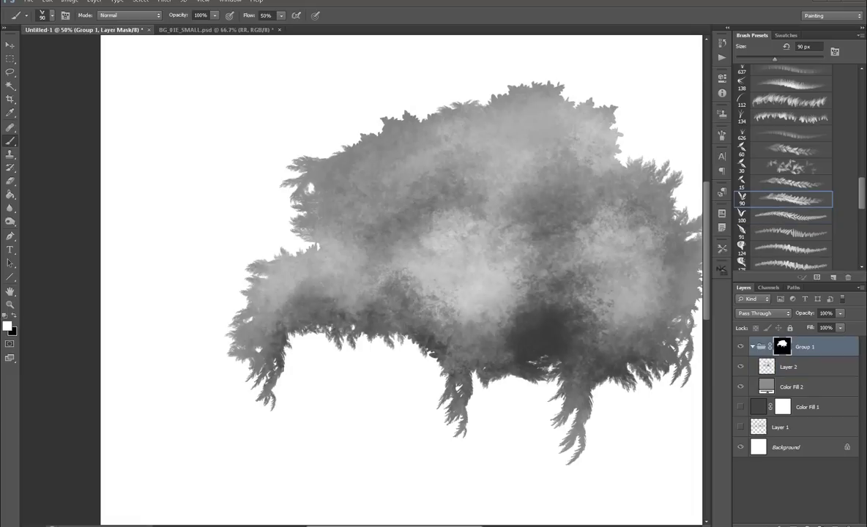
{"action": "key", "text": "bracketright"}
{"action": "key", "text": "bracketright"}
{"action": "key", "text": "bracketright"}
{"action": "key", "text": "bracketright"}
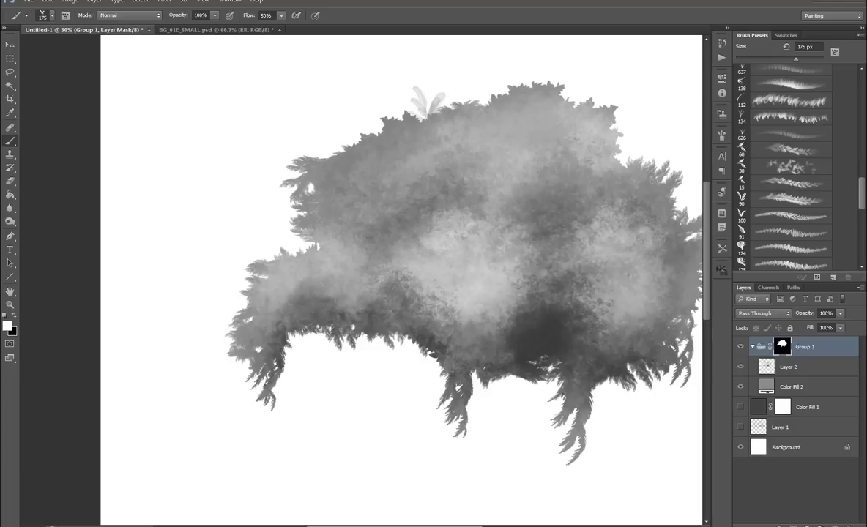
{"action": "left_click_drag", "start_coordinate": [359, 104], "coordinate": [296, 135]}
{"action": "left_click", "coordinate": [783, 182]}
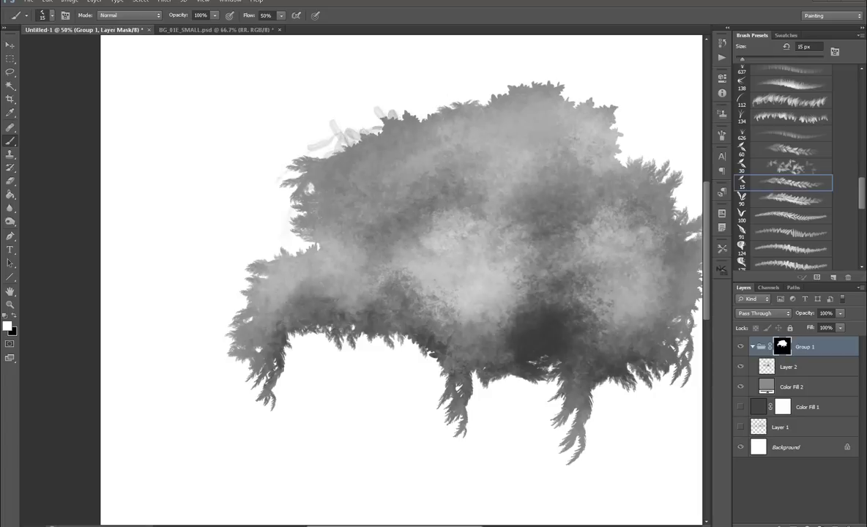
{"action": "key", "text": "bracketright"}
{"action": "left_click_drag", "start_coordinate": [235, 249], "coordinate": [271, 242]}
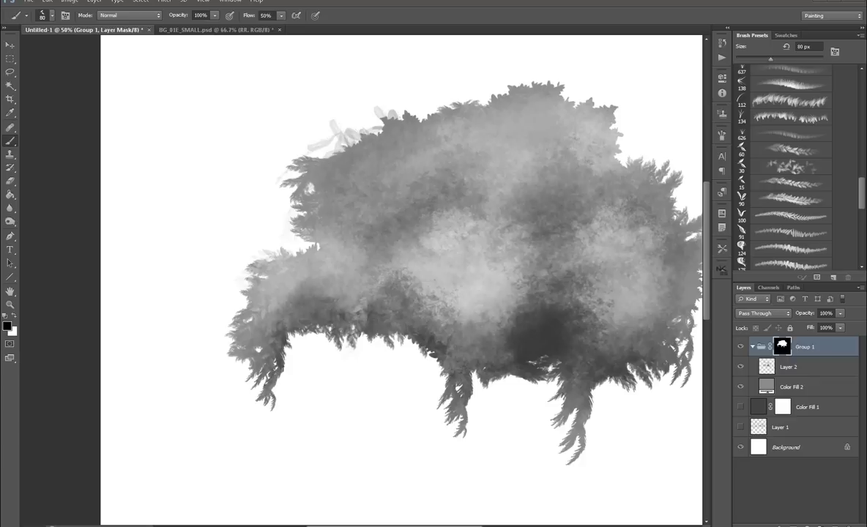
{"action": "key", "text": "x"}
{"action": "key", "text": "bracketright"}
{"action": "key", "text": "bracketright"}
{"action": "key", "text": "bracketright"}
{"action": "key", "text": "bracketright"}
{"action": "key", "text": "bracketright"}
{"action": "scroll", "coordinate": [791, 161], "scroll_direction": "up", "scroll_amount": 3}
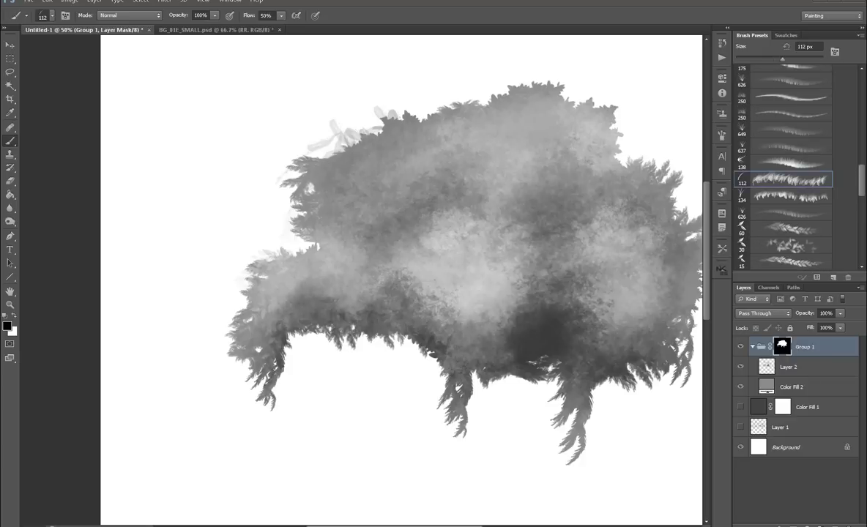
{"action": "left_click", "coordinate": [790, 196]}
- Collapse and hide Group 1, add Layer 3, and paint grass clumps across the lower canvas
{"action": "left_click", "coordinate": [752, 346]}
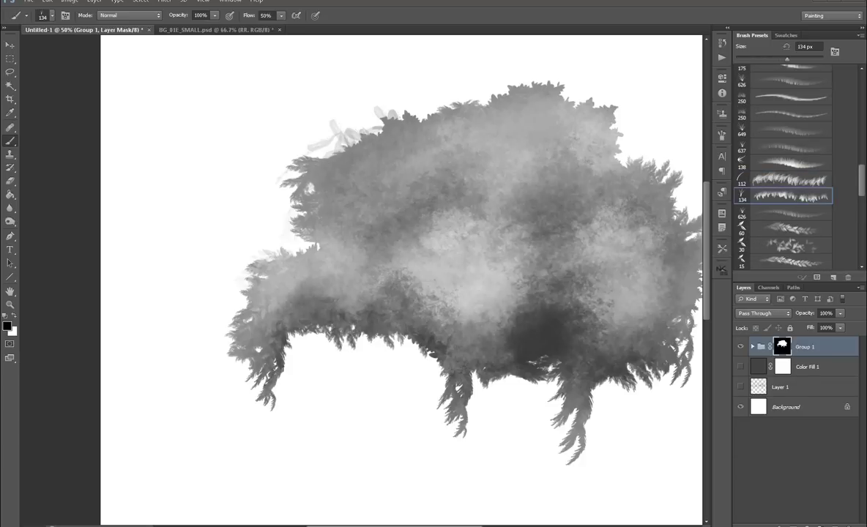
{"action": "key", "text": "ctrl+shift+alt+n"}
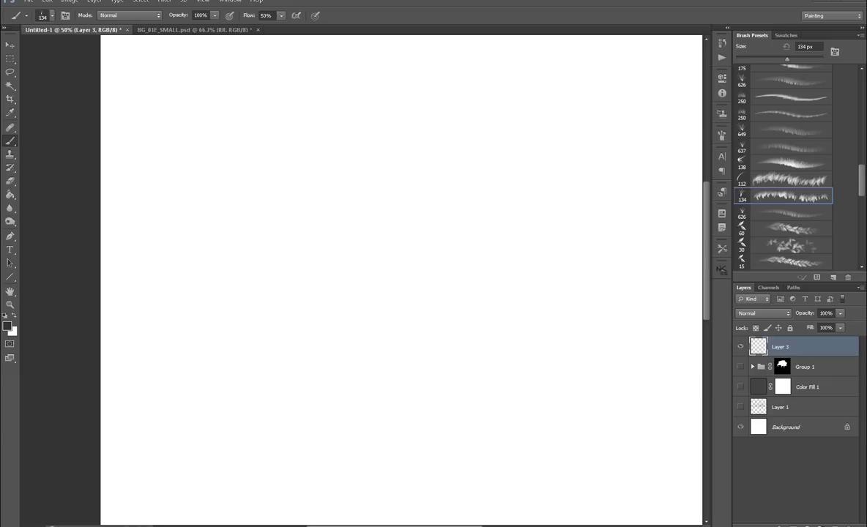
{"action": "left_click_drag", "start_coordinate": [300, 358], "coordinate": [615, 355]}
{"action": "key", "text": "ctrl+z"}
{"action": "key", "text": "bracketright"}
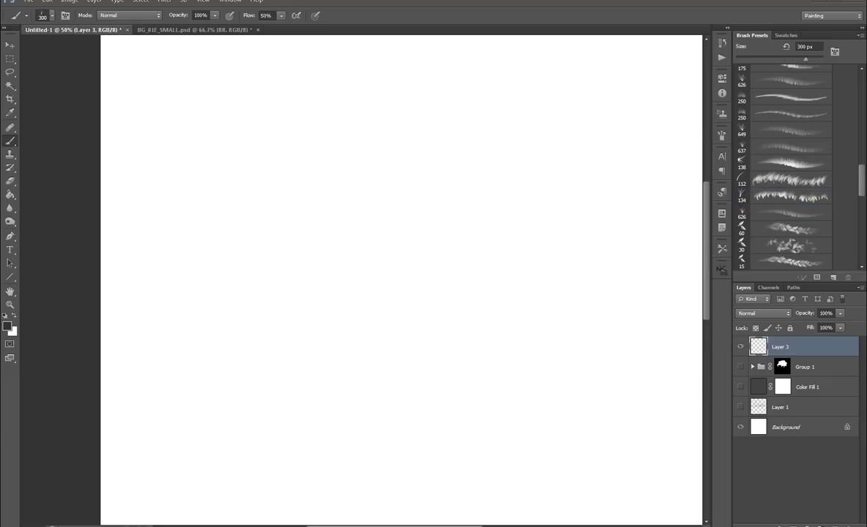
{"action": "left_click_drag", "start_coordinate": [249, 362], "coordinate": [535, 363]}
{"action": "mouse_move", "coordinate": [249, 362]}
{"action": "left_mouse_down"}
{"action": "mouse_move", "coordinate": [315, 362]}
{"action": "mouse_move", "coordinate": [154, 388]}
{"action": "left_mouse_up"}
{"action": "key", "text": "ctrl+z"}
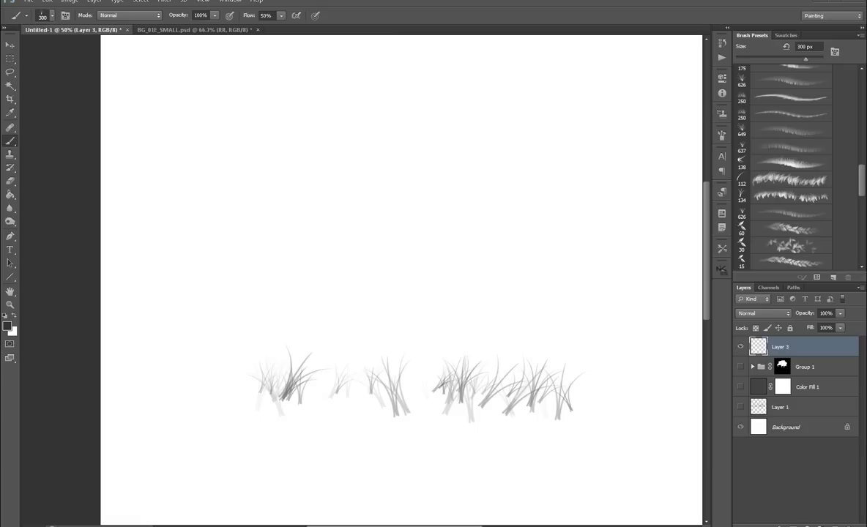
- Paint a dark grass band using the 138 px, 112 px and 626 px grass brushes
{"action": "left_click", "coordinate": [791, 162]}
{"action": "mouse_move", "coordinate": [359, 300]}
{"action": "left_mouse_down"}
{"action": "mouse_move", "coordinate": [627, 292]}
{"action": "mouse_move", "coordinate": [322, 301]}
{"action": "left_mouse_up"}
{"action": "mouse_move", "coordinate": [410, 286]}
{"action": "left_mouse_down"}
{"action": "mouse_move", "coordinate": [256, 289]}
{"action": "mouse_move", "coordinate": [421, 271]}
{"action": "mouse_move", "coordinate": [337, 274]}
{"action": "mouse_move", "coordinate": [593, 293]}
{"action": "mouse_move", "coordinate": [607, 296]}
{"action": "mouse_move", "coordinate": [385, 286]}
{"action": "mouse_move", "coordinate": [366, 293]}
{"action": "mouse_move", "coordinate": [659, 322]}
{"action": "left_mouse_up"}
{"action": "mouse_move", "coordinate": [585, 268]}
{"action": "left_mouse_down"}
{"action": "mouse_move", "coordinate": [513, 263]}
{"action": "mouse_move", "coordinate": [191, 300]}
{"action": "left_mouse_up"}
{"action": "left_click", "coordinate": [784, 179]}
{"action": "mouse_move", "coordinate": [439, 289]}
{"action": "left_mouse_down"}
{"action": "mouse_move", "coordinate": [564, 271]}
{"action": "mouse_move", "coordinate": [410, 289]}
{"action": "left_mouse_up"}
{"action": "key", "text": "ctrl+alt+z"}
{"action": "key", "text": "ctrl+alt+z"}
{"action": "key", "text": "ctrl+alt+z"}
{"action": "key", "text": "ctrl+alt+z"}
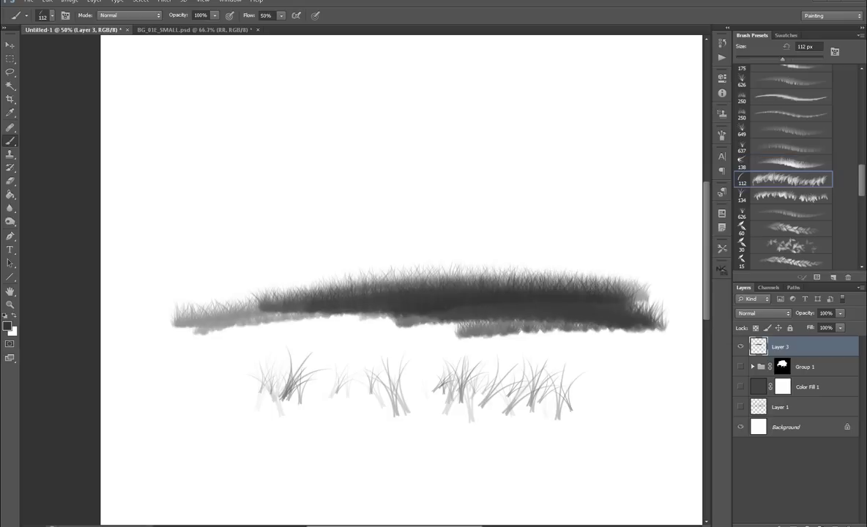
{"action": "left_click", "coordinate": [783, 212]}
{"action": "mouse_move", "coordinate": [473, 289]}
{"action": "left_mouse_down"}
{"action": "mouse_move", "coordinate": [483, 289]}
{"action": "mouse_move", "coordinate": [395, 296]}
{"action": "mouse_move", "coordinate": [234, 290]}
{"action": "mouse_move", "coordinate": [410, 300]}
{"action": "mouse_move", "coordinate": [498, 289]}
{"action": "left_mouse_up"}
- Add tall seed-head stalks with the 649 px brush and light grass blades in white
{"action": "left_click", "coordinate": [783, 130]}
{"action": "left_click_drag", "start_coordinate": [322, 275], "coordinate": [367, 263]}
{"action": "left_click_drag", "start_coordinate": [213, 293], "coordinate": [293, 285]}
{"action": "left_click_drag", "start_coordinate": [176, 308], "coordinate": [216, 300]}
{"action": "key", "text": "bracketleft"}
{"action": "mouse_move", "coordinate": [381, 249]}
{"action": "left_mouse_down"}
{"action": "mouse_move", "coordinate": [567, 252]}
{"action": "mouse_move", "coordinate": [590, 278]}
{"action": "left_mouse_up"}
{"action": "key", "text": "x"}
{"action": "left_click_drag", "start_coordinate": [507, 290], "coordinate": [349, 286]}
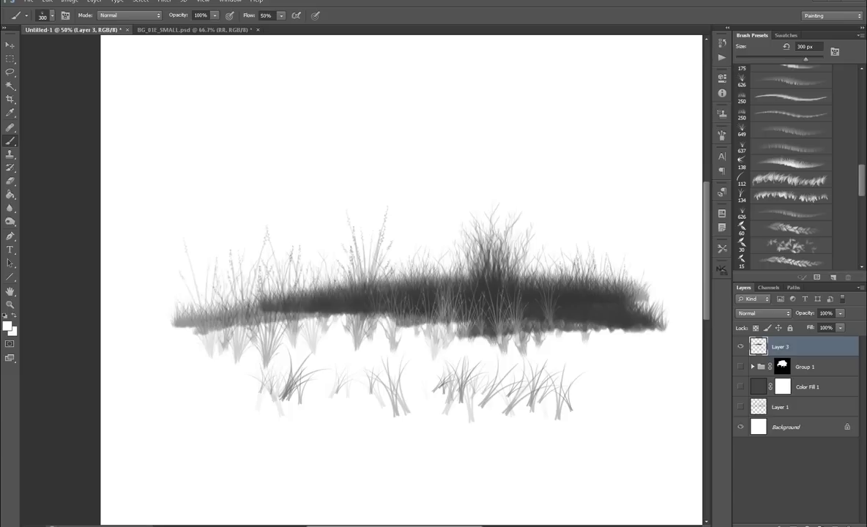
{"action": "left_click", "coordinate": [784, 97]}
{"action": "mouse_move", "coordinate": [503, 250]}
{"action": "left_mouse_down"}
{"action": "mouse_move", "coordinate": [574, 264]}
{"action": "mouse_move", "coordinate": [608, 295]}
{"action": "mouse_move", "coordinate": [293, 297]}
{"action": "mouse_move", "coordinate": [147, 308]}
{"action": "mouse_move", "coordinate": [110, 330]}
{"action": "mouse_move", "coordinate": [432, 326]}
{"action": "left_mouse_up"}
{"action": "key", "text": "ctrl+z"}
{"action": "scroll", "coordinate": [790, 147], "scroll_direction": "up", "scroll_amount": 3}
- Add a dark clump and light grass at the band's right end with the 405 px brush
{"action": "left_click", "coordinate": [790, 118]}
{"action": "mouse_move", "coordinate": [622, 293]}
{"action": "left_mouse_down"}
{"action": "mouse_move", "coordinate": [630, 279]}
{"action": "mouse_move", "coordinate": [601, 271]}
{"action": "mouse_move", "coordinate": [622, 286]}
{"action": "mouse_move", "coordinate": [608, 296]}
{"action": "left_mouse_up"}
{"action": "left_click_drag", "start_coordinate": [567, 342], "coordinate": [645, 338]}
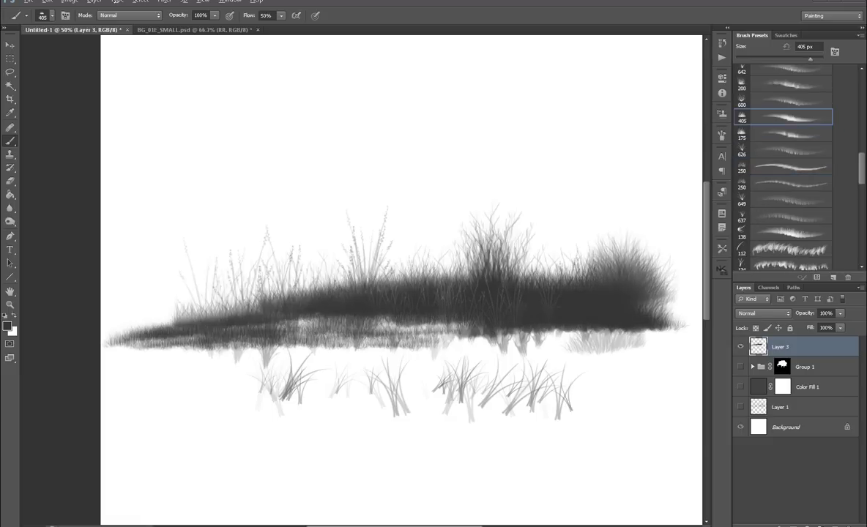
{"action": "key", "text": "x"}
{"action": "mouse_move", "coordinate": [589, 267]}
{"action": "left_mouse_down"}
{"action": "mouse_move", "coordinate": [527, 289]}
{"action": "mouse_move", "coordinate": [461, 289]}
{"action": "mouse_move", "coordinate": [439, 300]}
{"action": "left_mouse_up"}
{"action": "key", "text": "comma"}
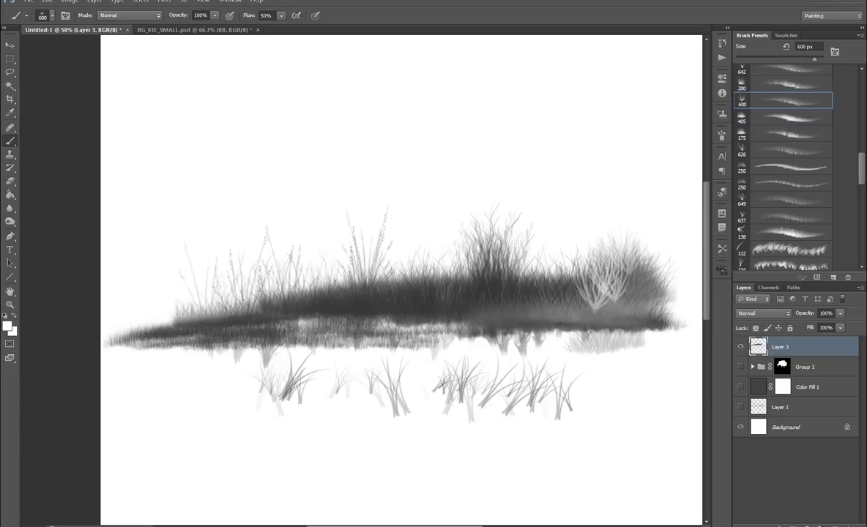
{"action": "key", "text": "x"}
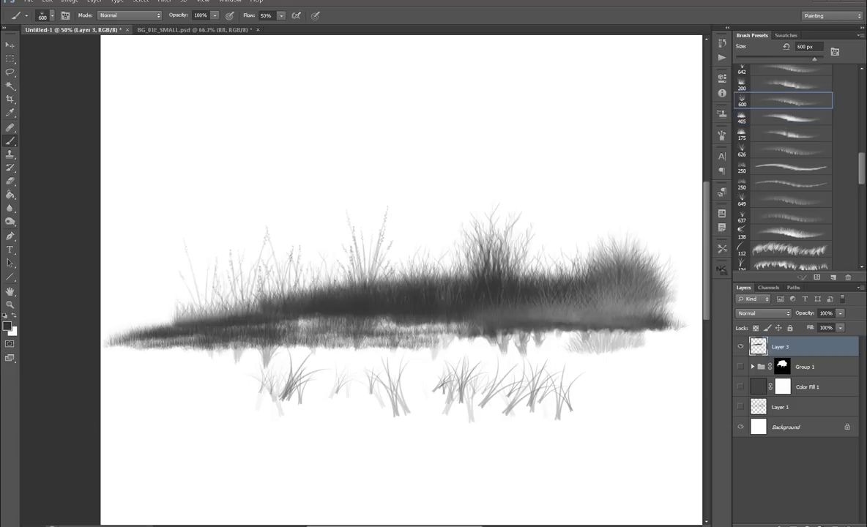
- Stamp dark shrubs along the grass band with the 600 px brush, undoing one extra left stamp
{"action": "left_click", "coordinate": [288, 293]}
{"action": "left_click", "coordinate": [505, 293]}
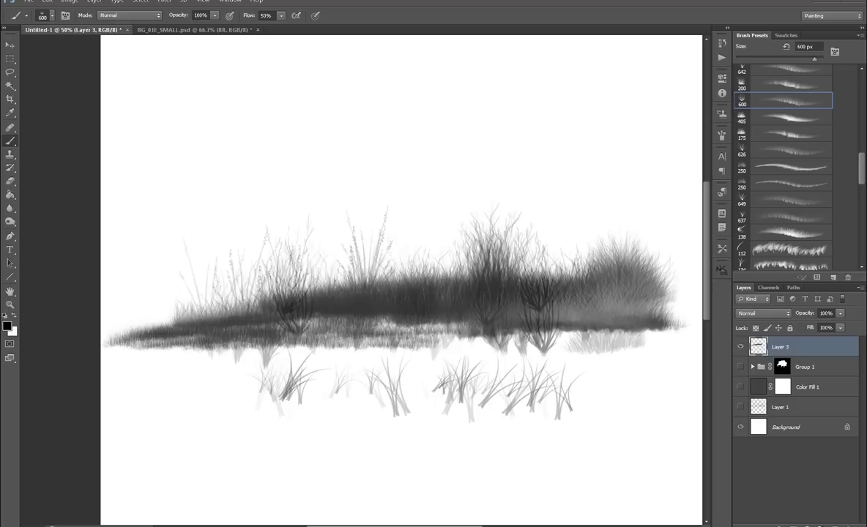
{"action": "left_click", "coordinate": [585, 292]}
{"action": "left_click", "coordinate": [176, 289]}
{"action": "left_click", "coordinate": [182, 307]}
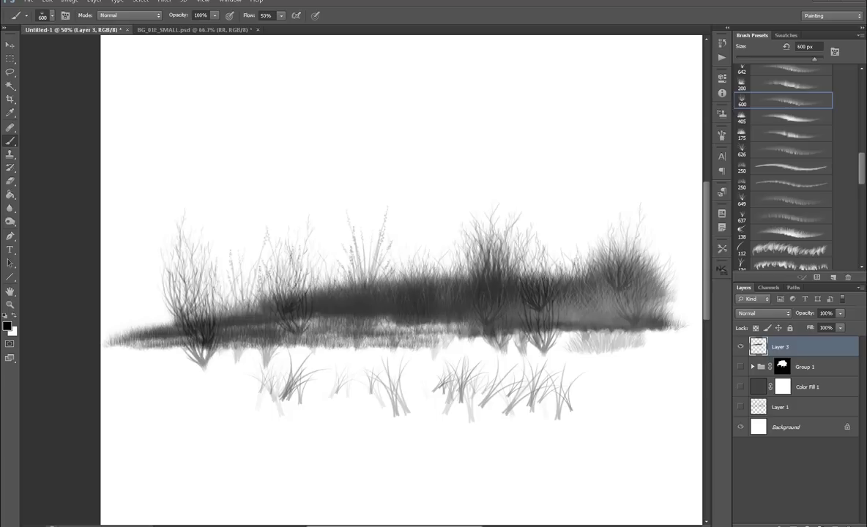
{"action": "key", "text": "ctrl+alt+z"}
{"action": "key", "text": "ctrl+alt+z"}
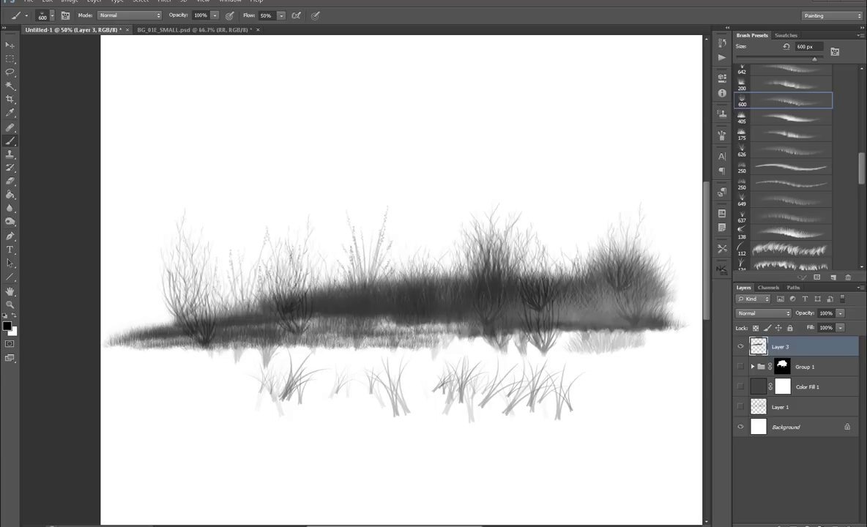
{"action": "key", "text": "ctrl+shift+z"}
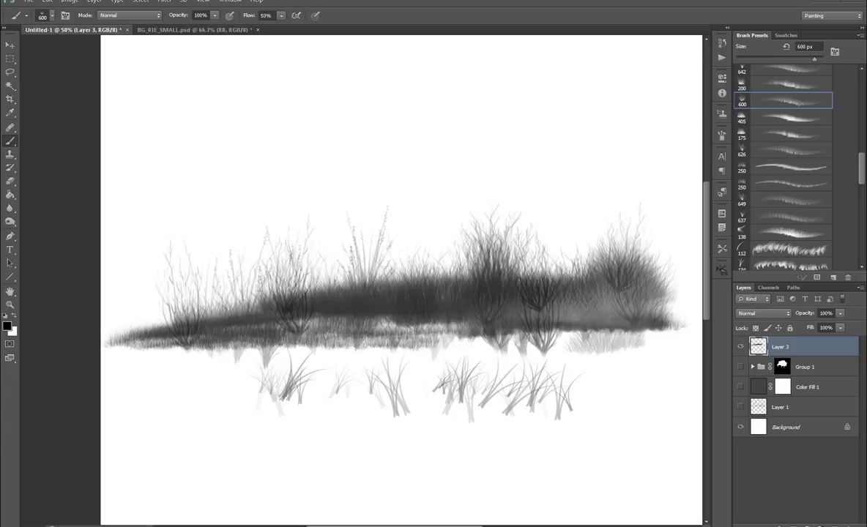
- Darken the band's ends with the 200 px brush and test the 642 px brush on the right shrub
{"action": "key", "text": "comma"}
{"action": "mouse_move", "coordinate": [135, 307]}
{"action": "left_mouse_down"}
{"action": "mouse_move", "coordinate": [150, 331]}
{"action": "mouse_move", "coordinate": [146, 300]}
{"action": "left_mouse_up"}
{"action": "mouse_move", "coordinate": [611, 279]}
{"action": "left_mouse_down"}
{"action": "mouse_move", "coordinate": [556, 286]}
{"action": "mouse_move", "coordinate": [586, 286]}
{"action": "left_mouse_up"}
{"action": "scroll", "coordinate": [783, 161], "scroll_direction": "up", "scroll_amount": 3}
{"action": "key", "text": "comma"}
{"action": "left_click_drag", "start_coordinate": [564, 227], "coordinate": [487, 235]}
{"action": "key", "text": "ctrl+z"}
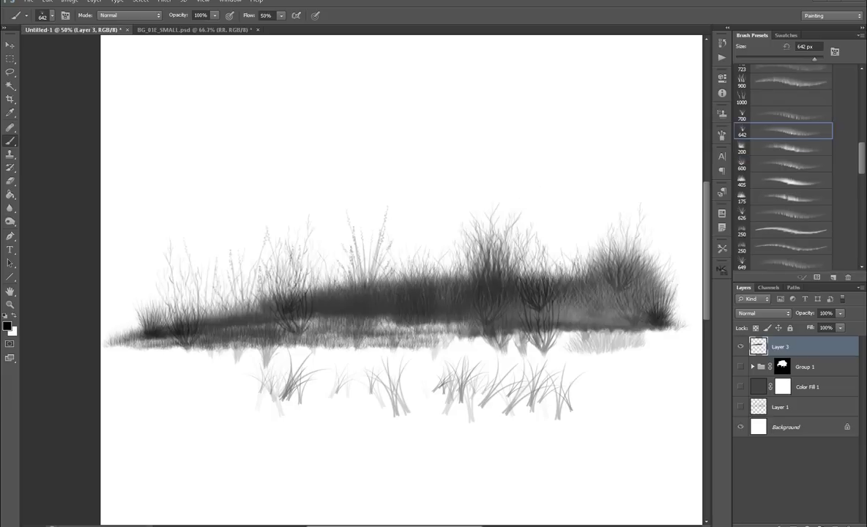
{"action": "key", "text": "comma"}
- Stamp four more shrubs with the 700 px brush, then select all and delete Layer 3's contents
{"action": "left_click", "coordinate": [321, 252]}
{"action": "left_click", "coordinate": [394, 260]}
{"action": "left_click", "coordinate": [139, 285]}
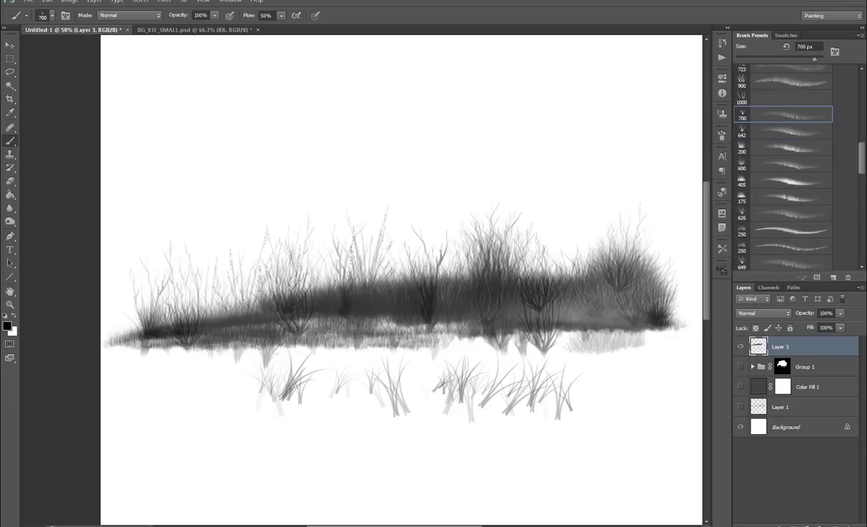
{"action": "left_click", "coordinate": [209, 287]}
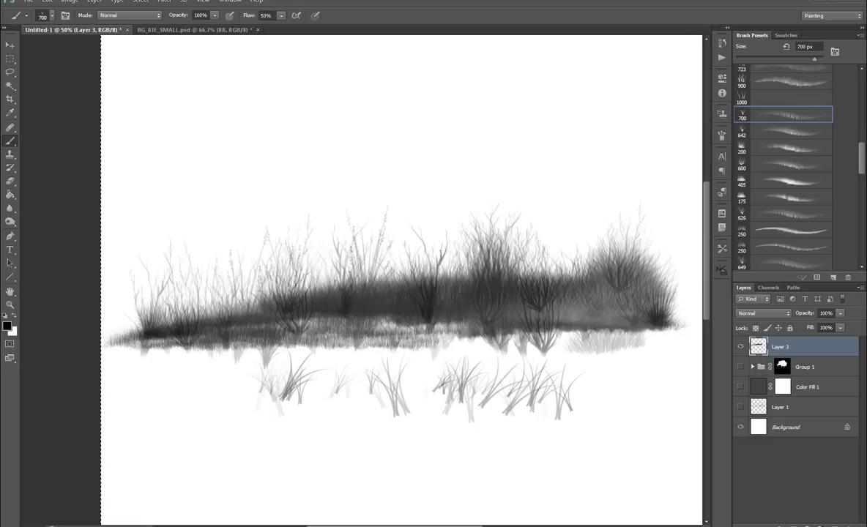
{"action": "key", "text": "ctrl+a"}
{"action": "key", "text": "Delete"}
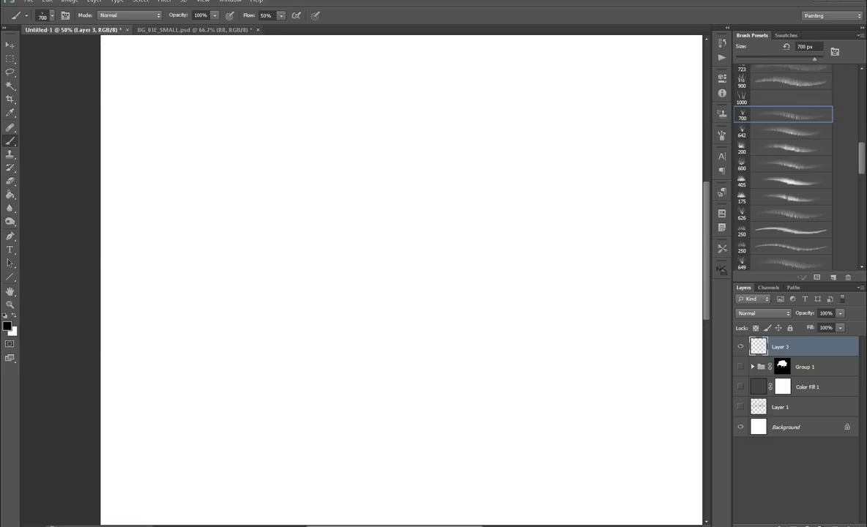
- Switch to BG_01E_SMALL.psd and zoom in and out to view the cliff figure and skyline
{"action": "key", "text": "ctrl+Tab"}
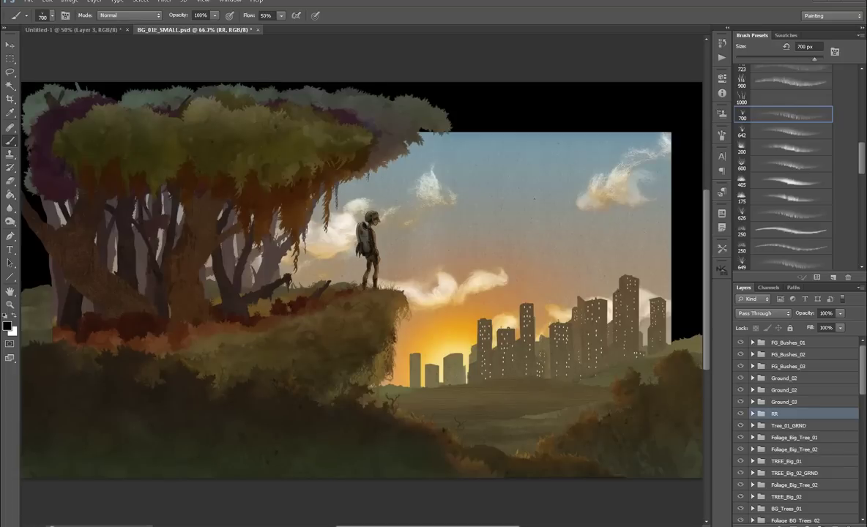
{"action": "key", "text": "ctrl+plus"}
{"action": "key", "text": "ctrl+plus"}
{"action": "key", "text": "ctrl+plus"}
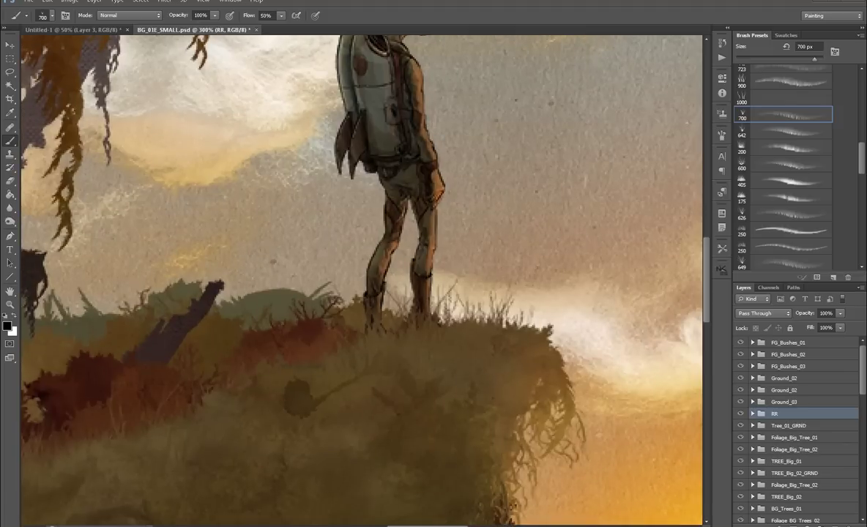
{"action": "key", "text": "ctrl+minus"}
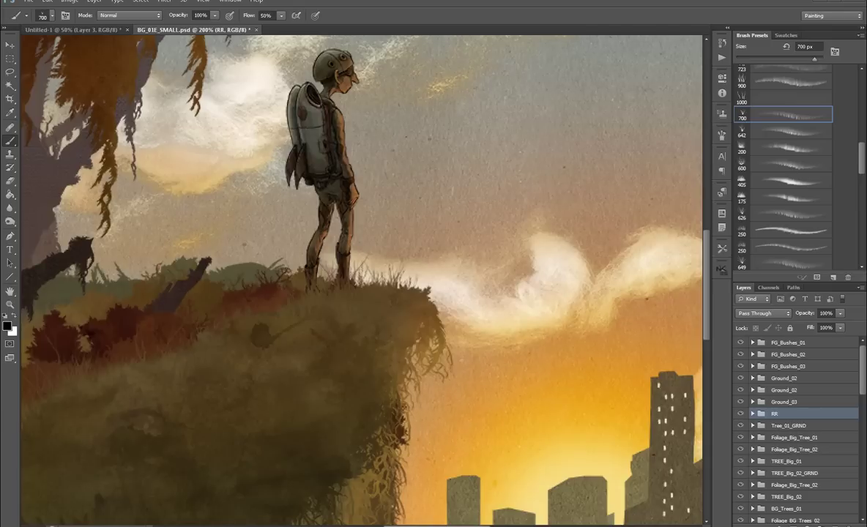
{"action": "key", "text": "ctrl+minus"}
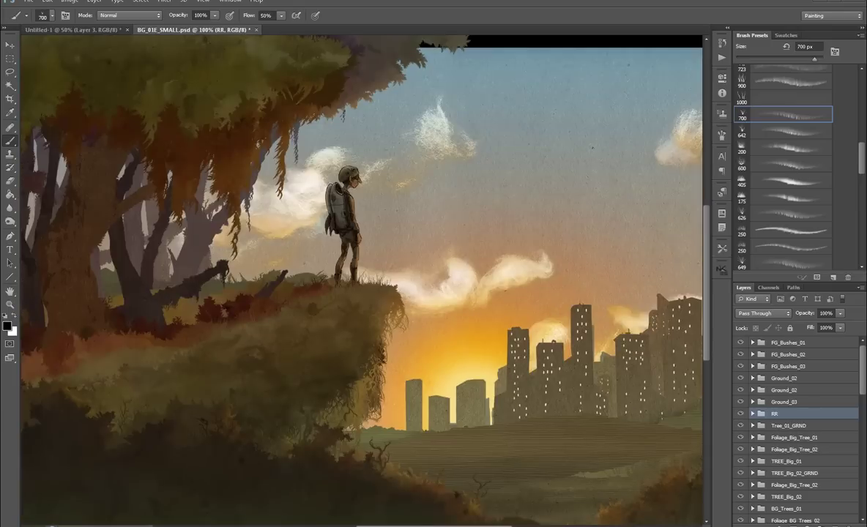
{"action": "key", "text": "ctrl+Tab"}
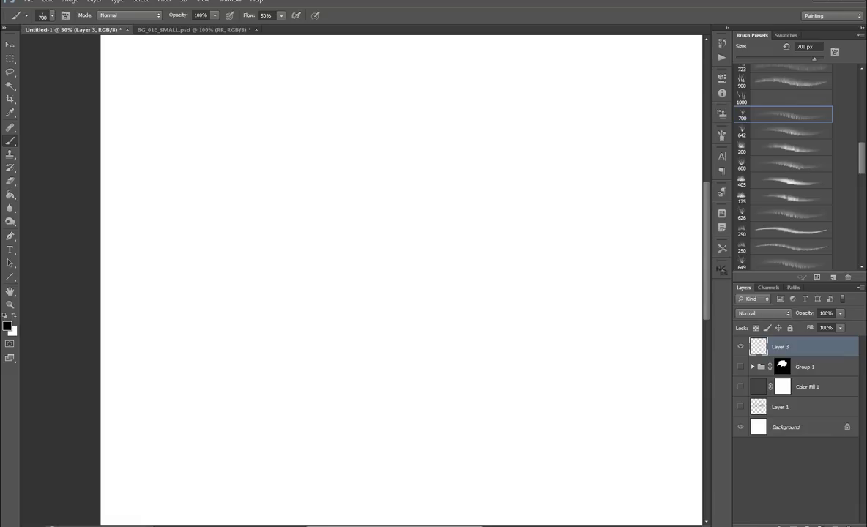
{"action": "key", "text": "ctrl+Tab"}
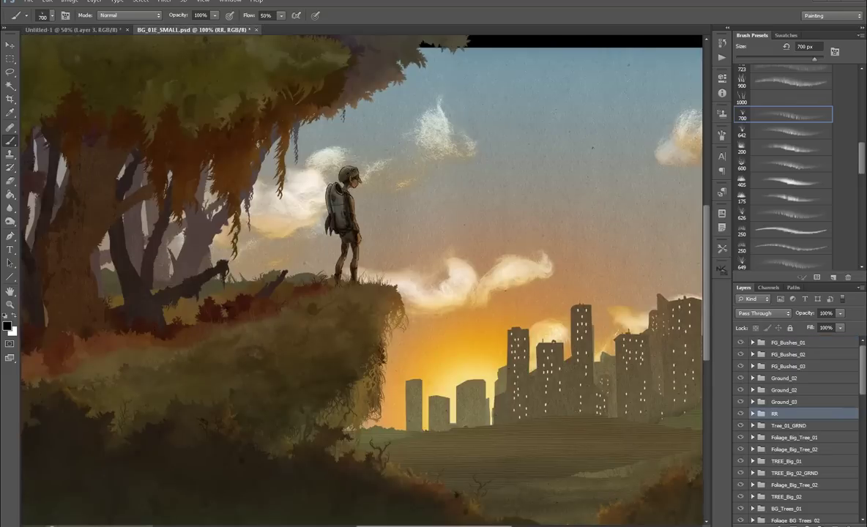